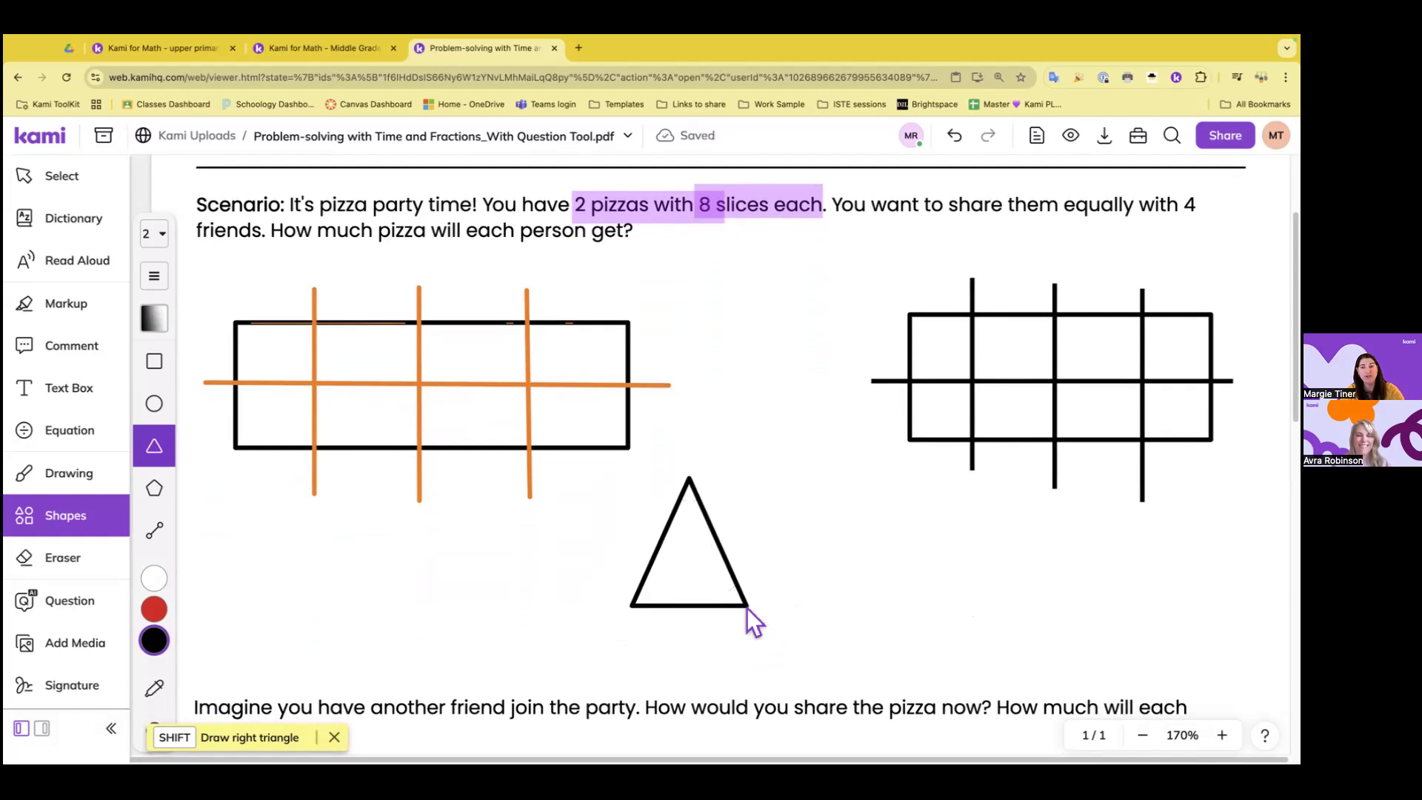
# Draw a black right triangle with acute angles of about 57° and 33° beneath the orange-divided rectangle
pyautogui.moveTo(325, 531)
pyautogui.mouseDown()
pyautogui.moveTo(326, 579)
pyautogui.moveTo(465, 635)
pyautogui.moveTo(491, 407)
pyautogui.moveTo(203, 455)
pyautogui.moveTo(204, 614)
pyautogui.moveTo(498, 613)
pyautogui.moveTo(464, 619)
pyautogui.mouseUp()
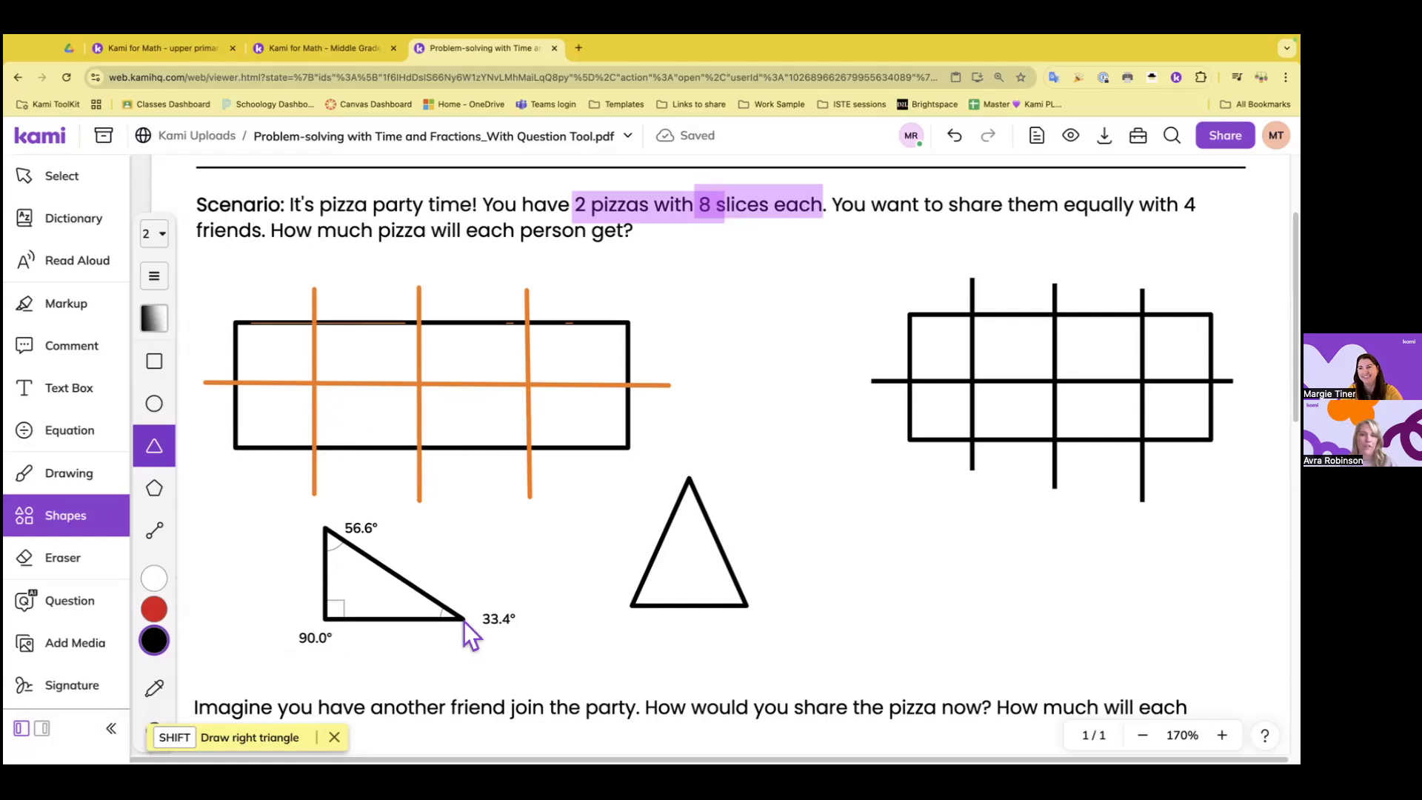
pyautogui.moveTo(464, 621); pyautogui.dragTo(464, 621)
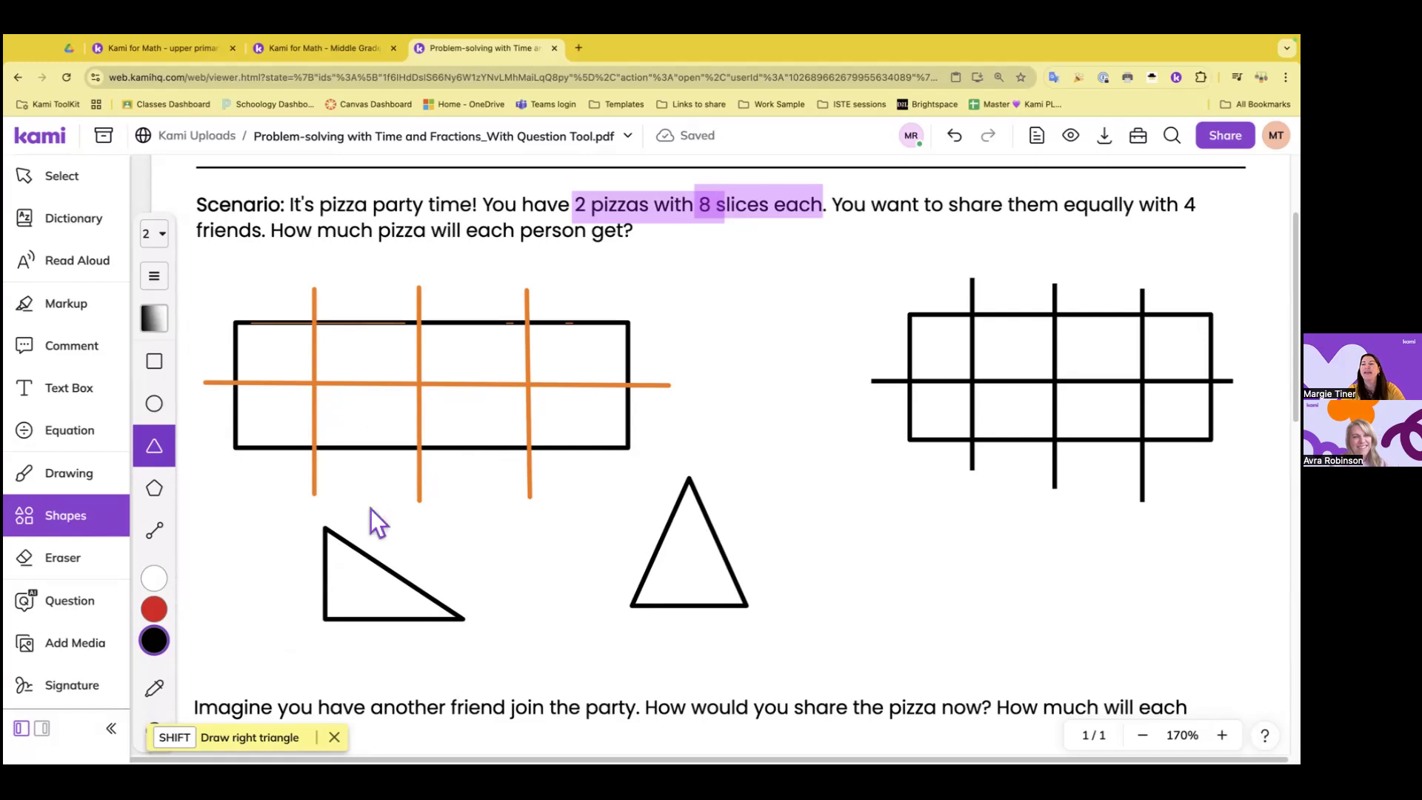
# Draw two red eight-sided polygons beside the isosceles triangle, below the black-divided rectangle
pyautogui.click(154, 492)
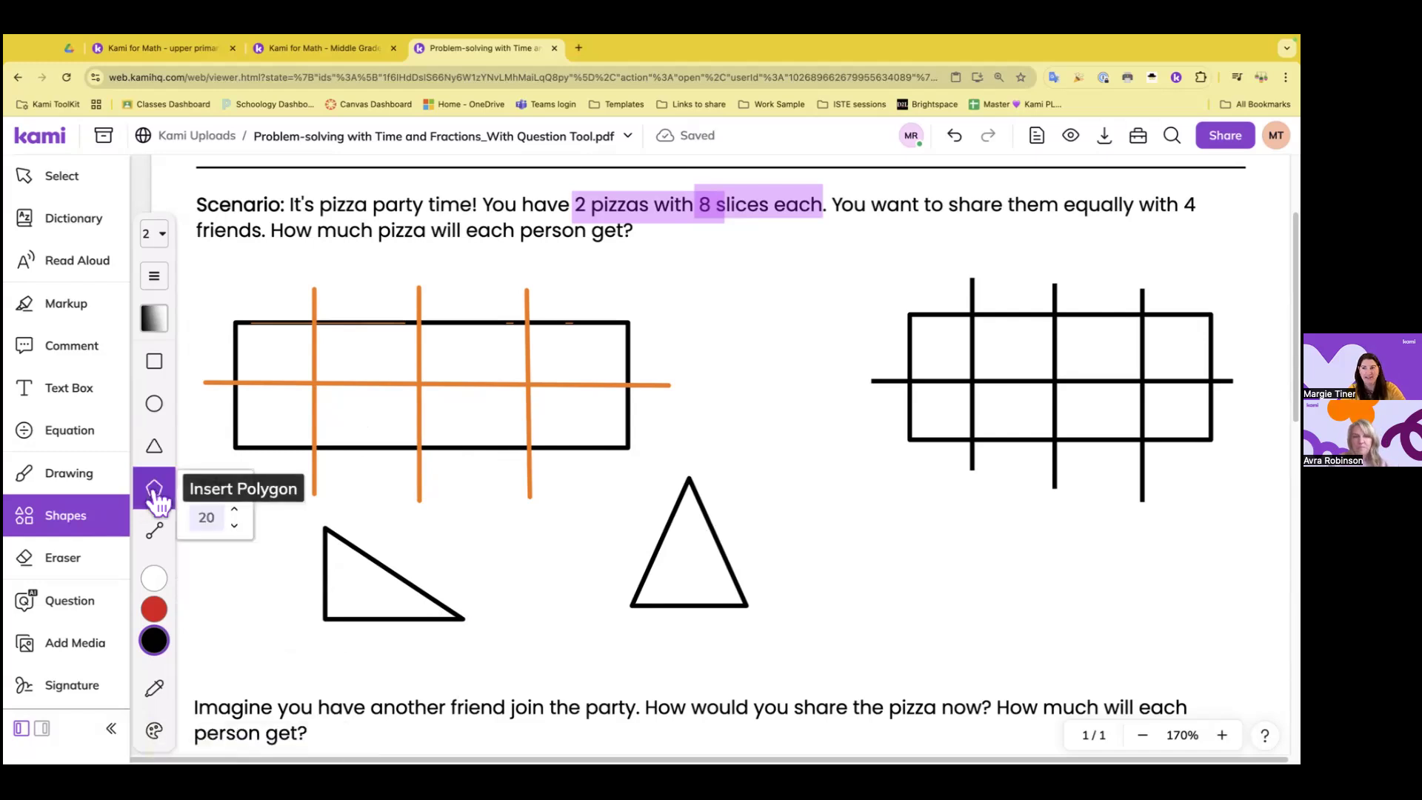
pyautogui.click(236, 529)
pyautogui.click(236, 529)
pyautogui.click(236, 529)
pyautogui.click(236, 529)
pyautogui.click(236, 529)
pyautogui.click(235, 527)
pyautogui.click(236, 527)
pyautogui.click(235, 527)
pyautogui.click(236, 527)
pyautogui.click(236, 527)
pyautogui.click(236, 526)
pyautogui.click(236, 527)
pyautogui.click(236, 511)
pyautogui.click(235, 512)
pyautogui.click(235, 512)
pyautogui.click(235, 513)
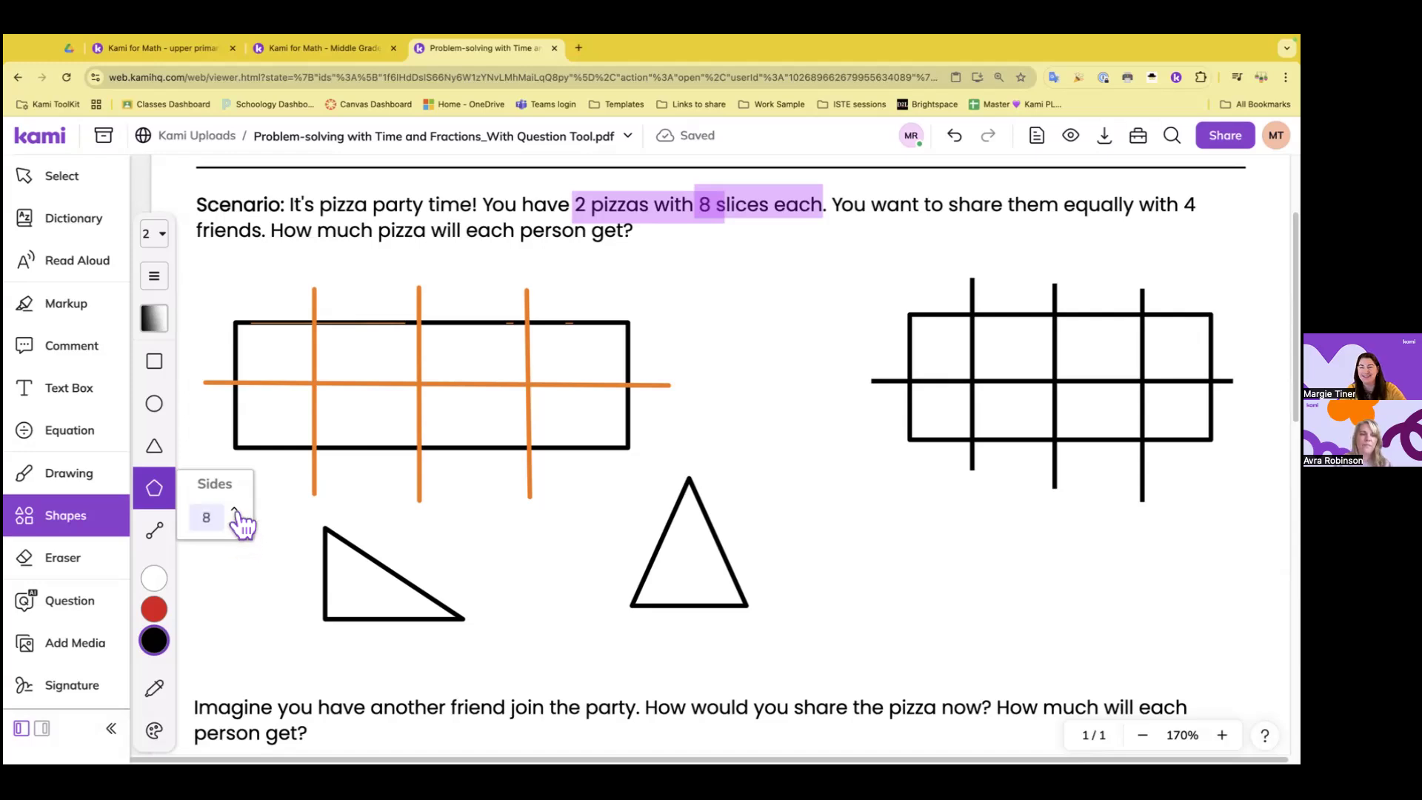
pyautogui.click(155, 610)
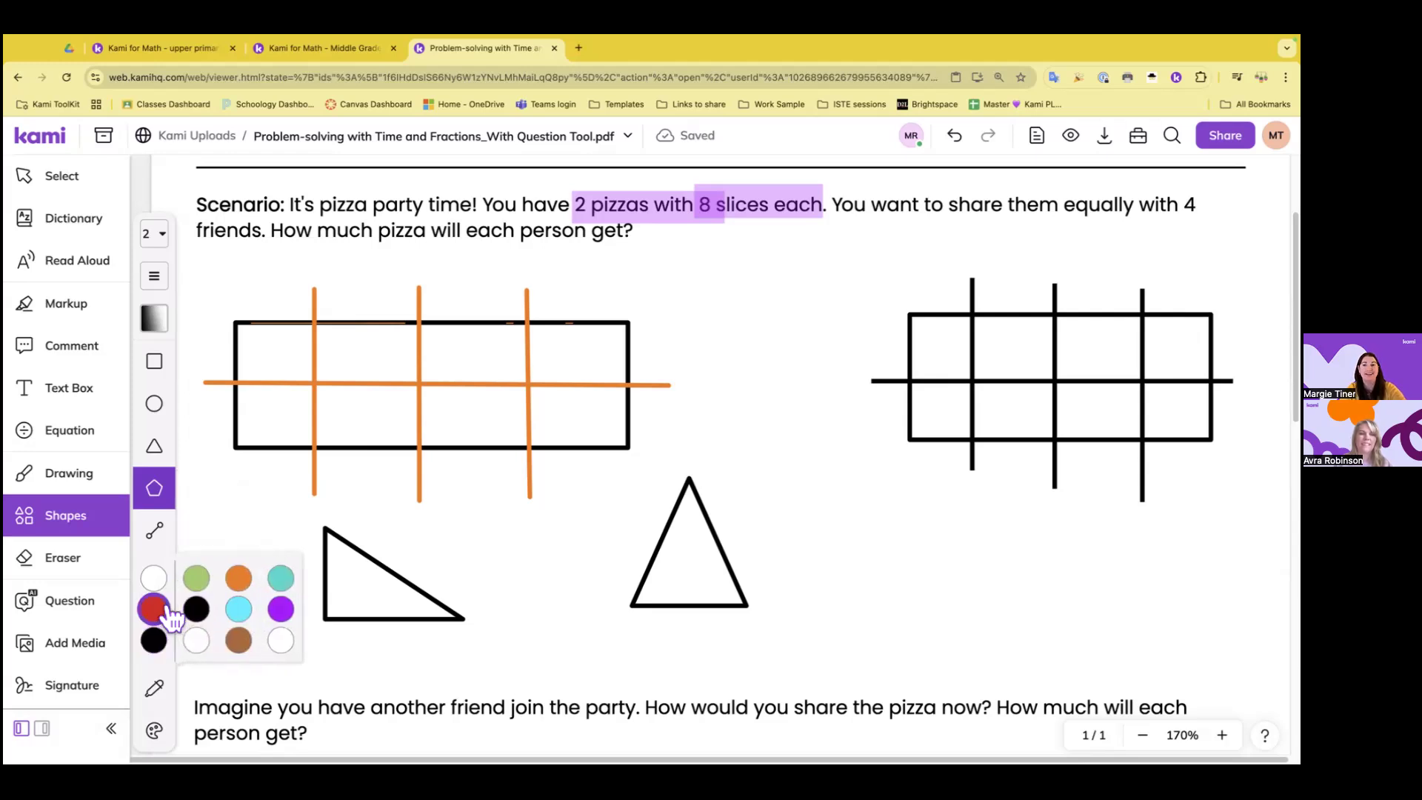
pyautogui.moveTo(766, 458); pyautogui.dragTo(900, 513)
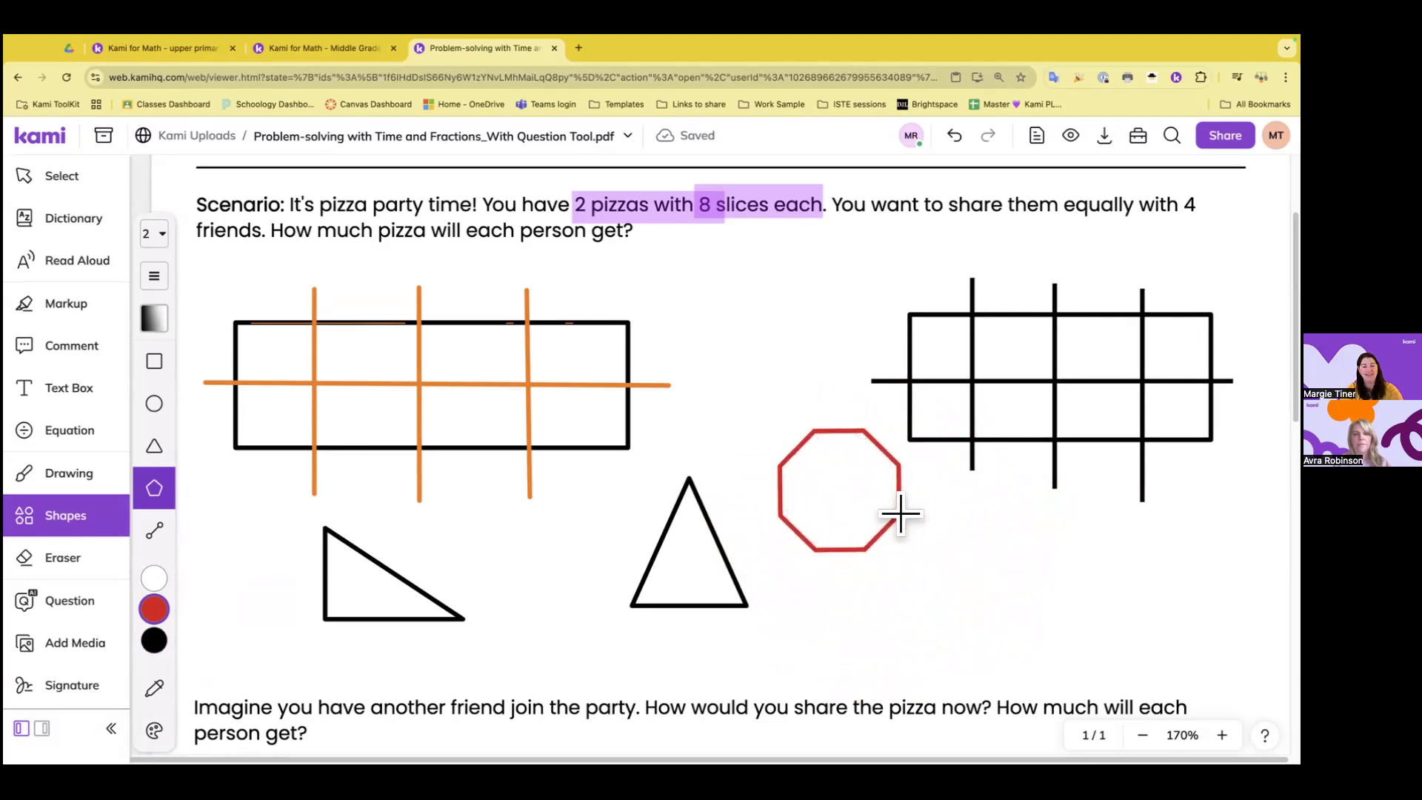
pyautogui.moveTo(946, 558); pyautogui.dragTo(1064, 535)
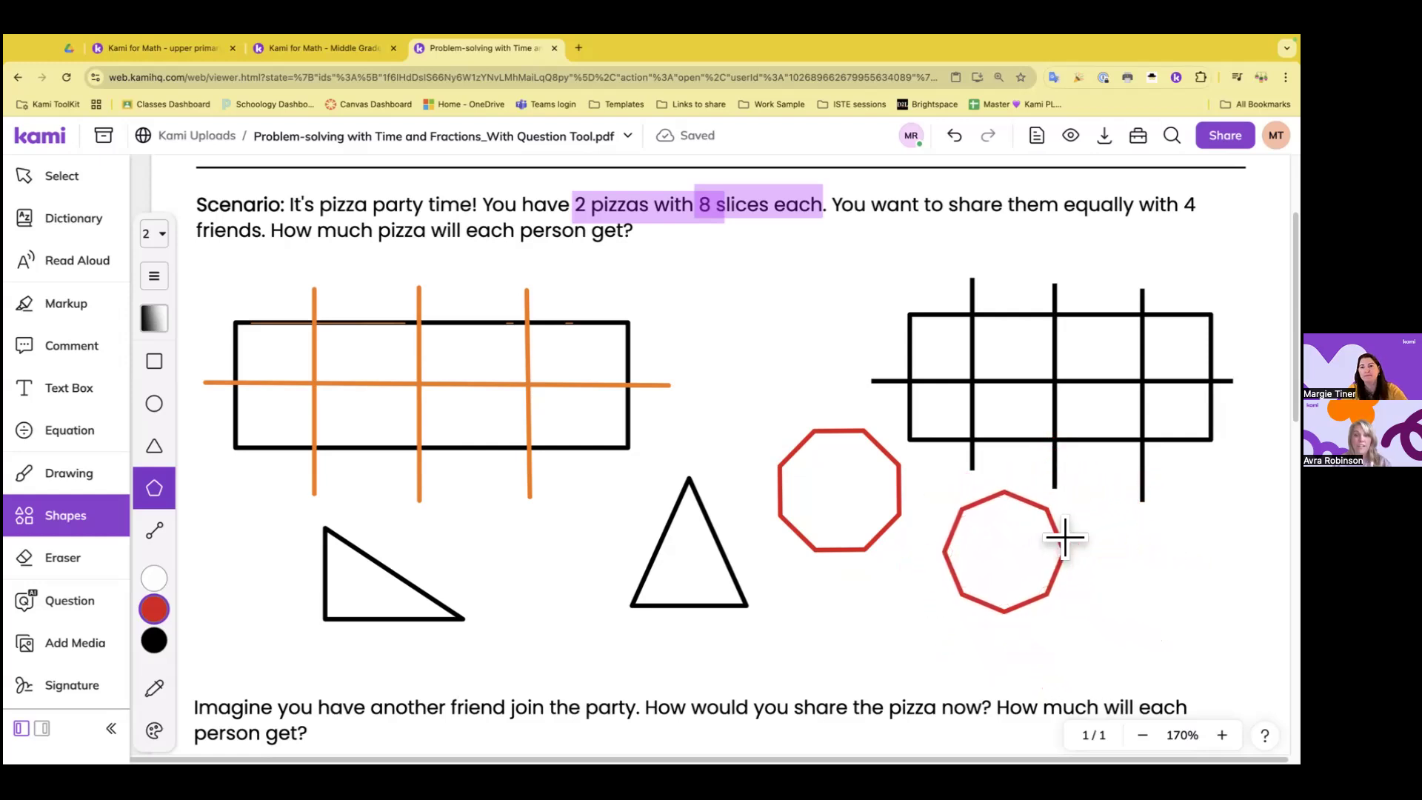
pyautogui.click(991, 518)
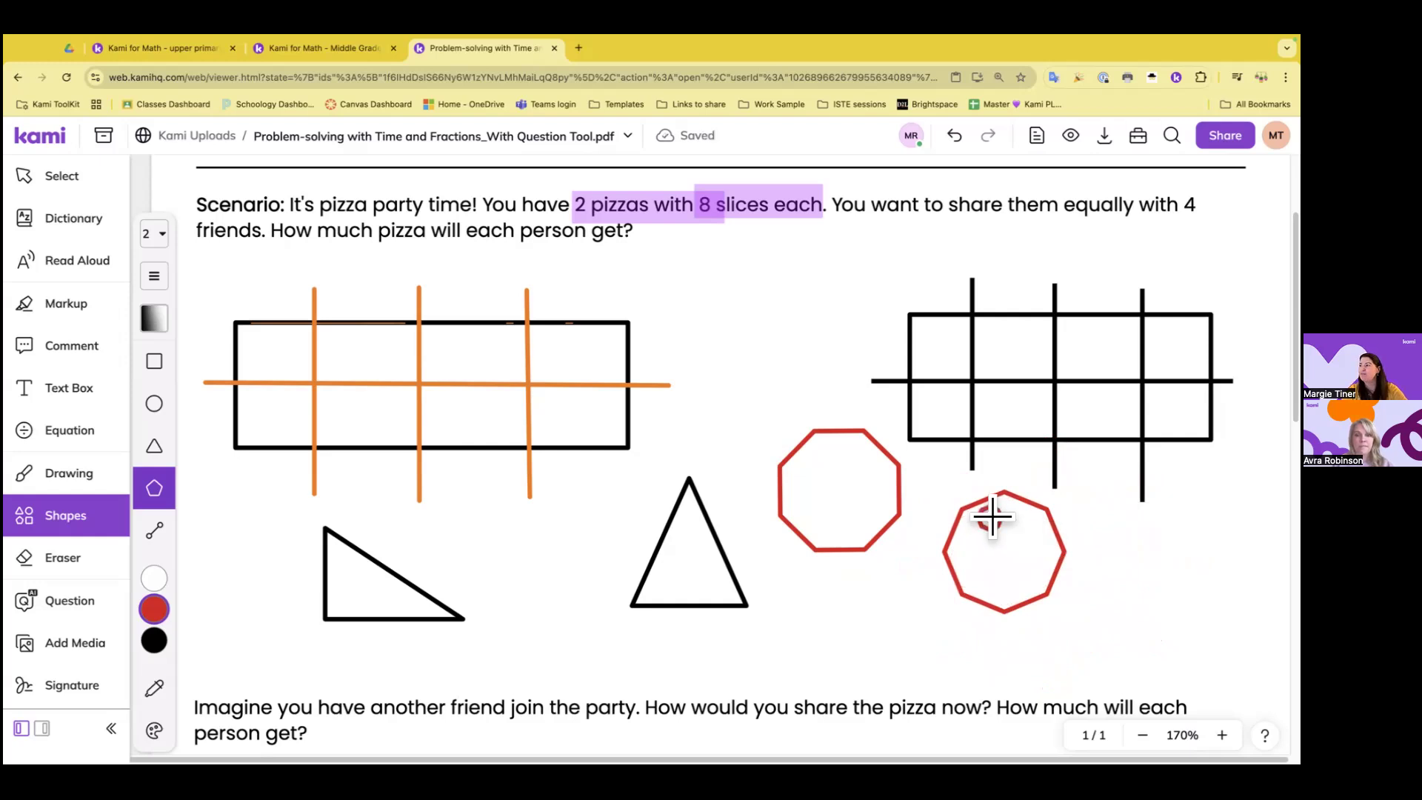
pyautogui.click(955, 136)
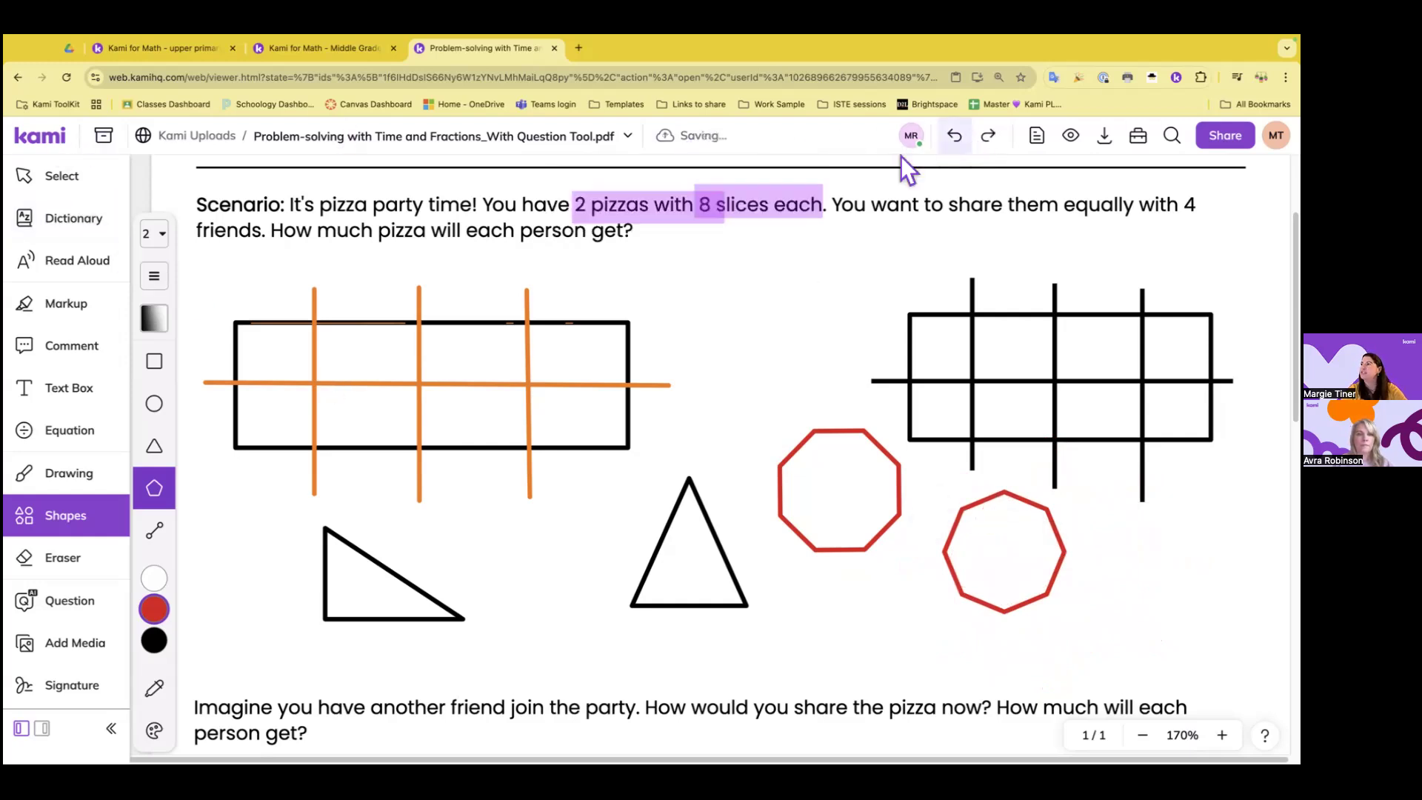
pyautogui.click(1012, 495)
pyautogui.click(956, 138)
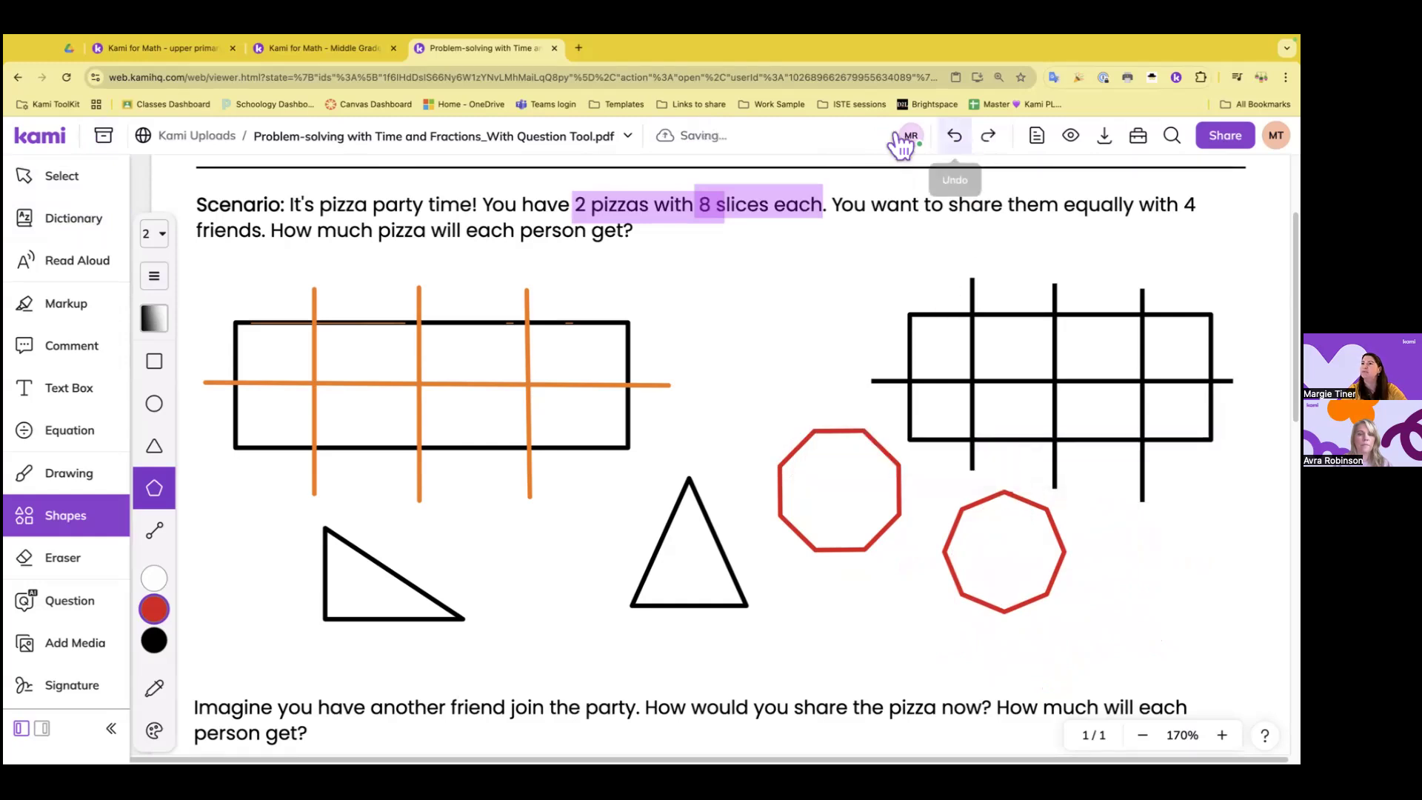
# Select the red octagon nearest the isosceles triangle and increase its polygon sides to 11
pyautogui.click(75, 180)
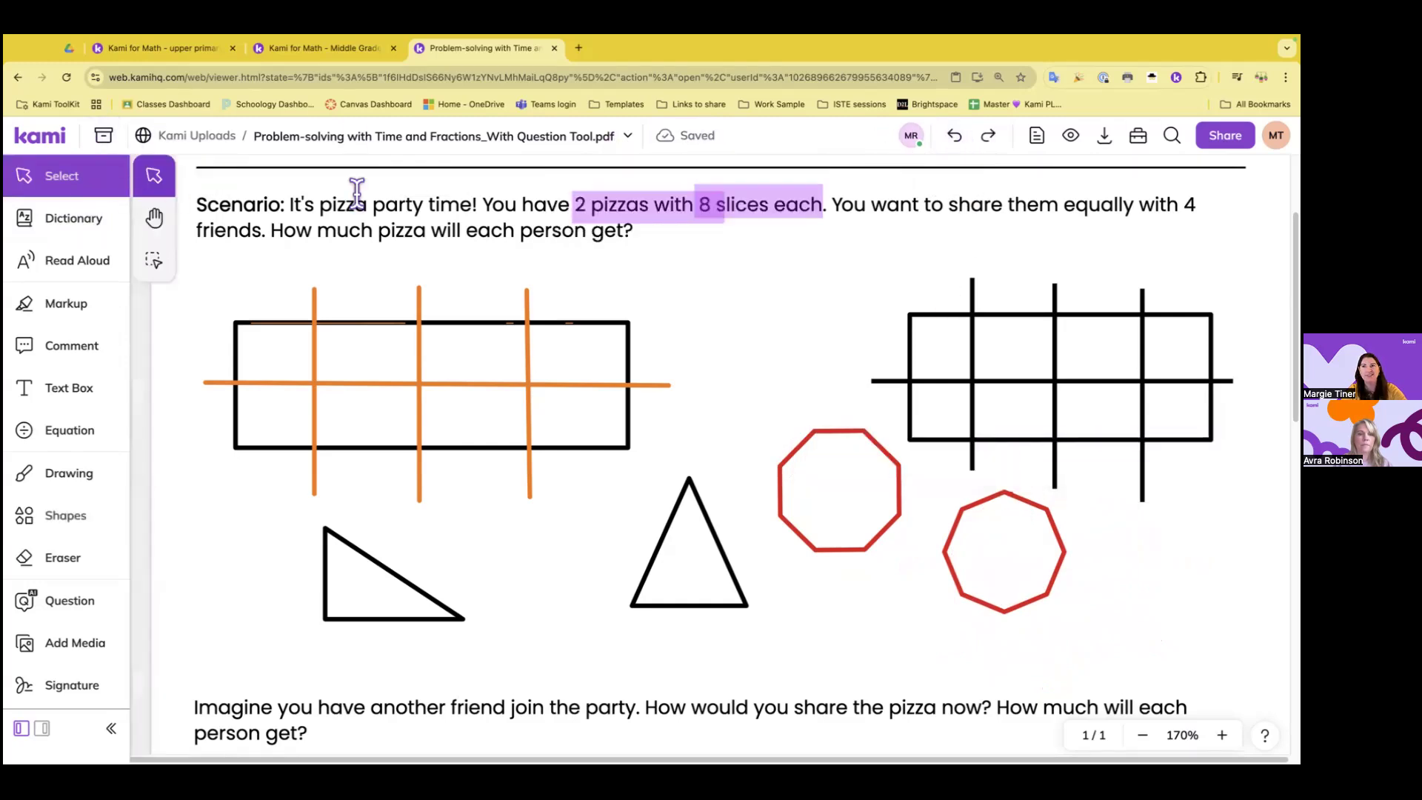
pyautogui.click(848, 514)
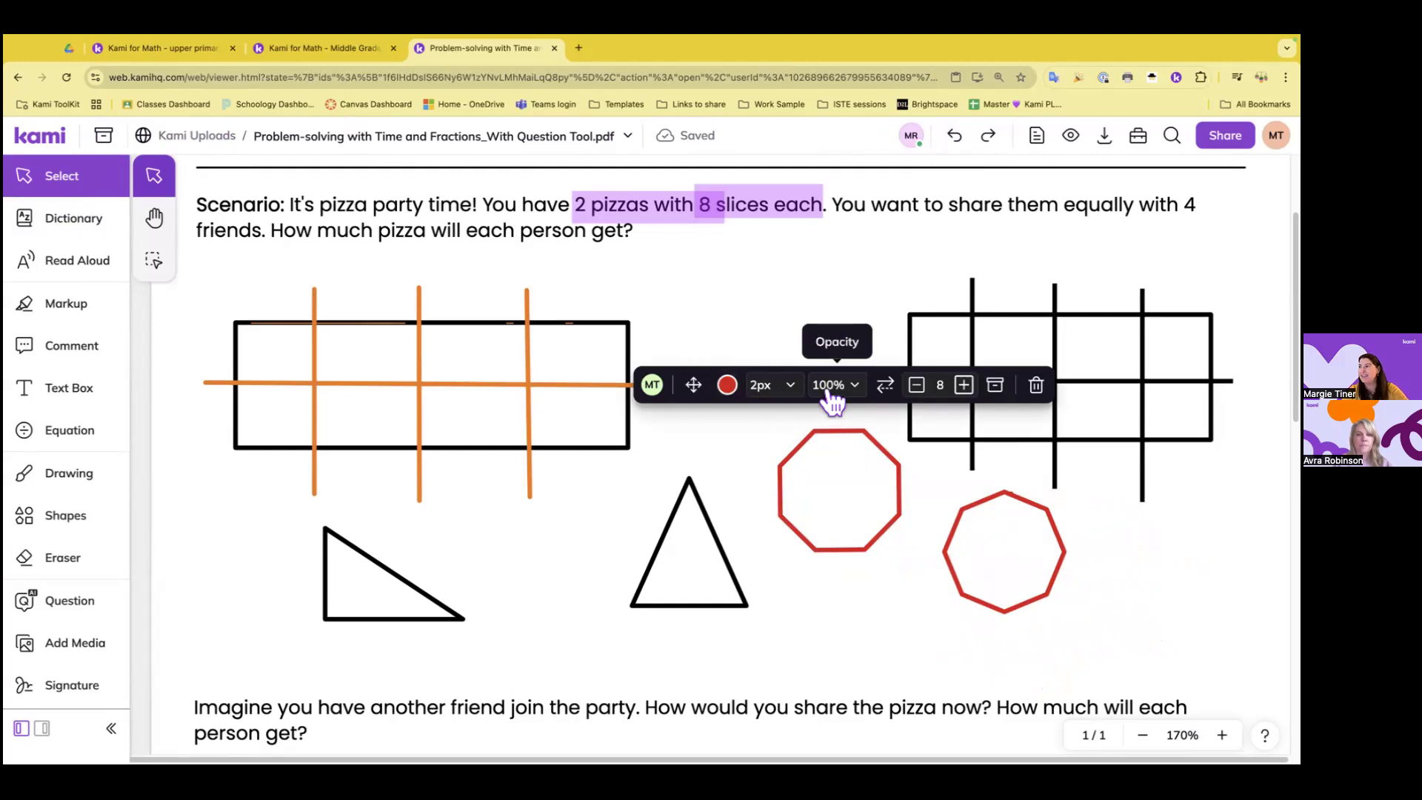
pyautogui.click(899, 397)
pyautogui.click(898, 400)
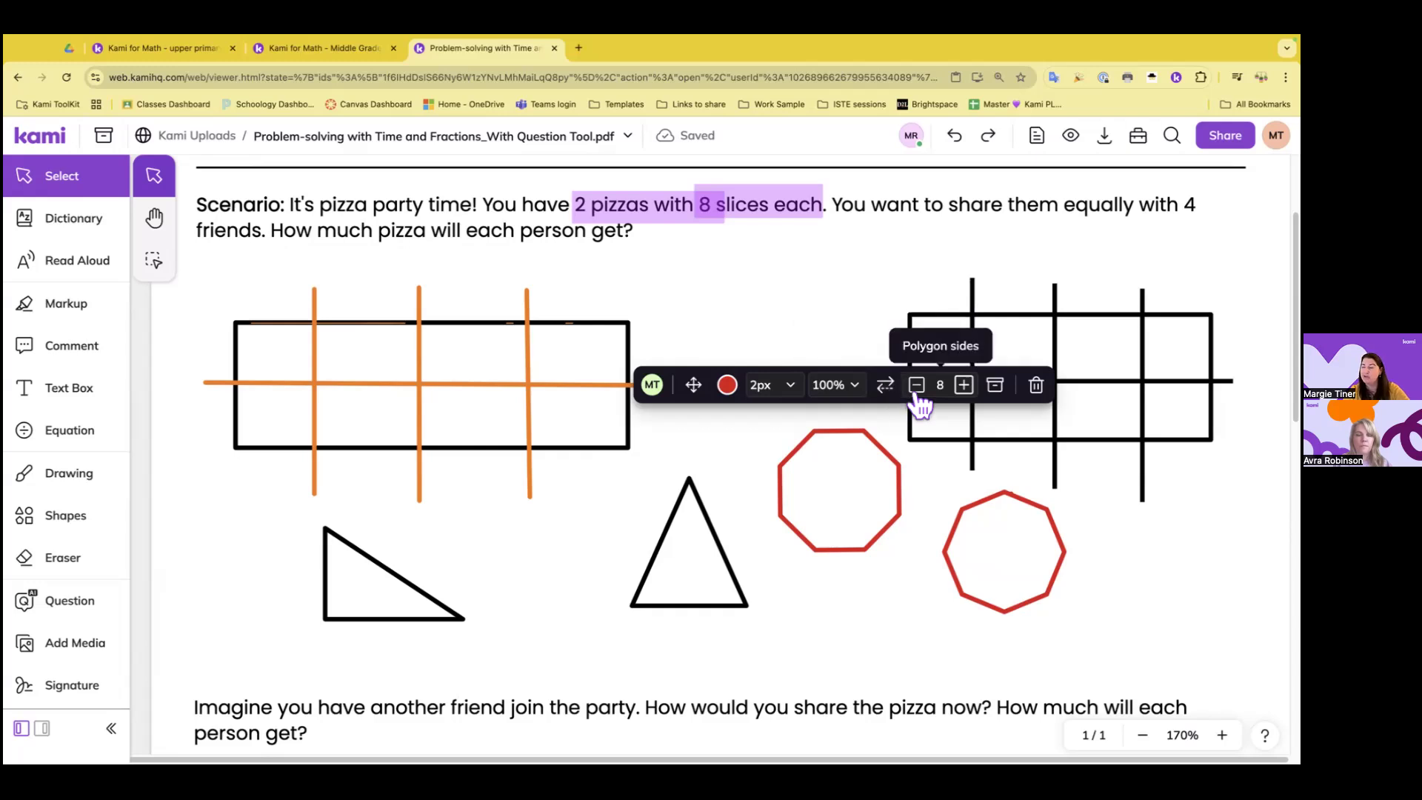
pyautogui.click(964, 388)
pyautogui.click(964, 388)
pyautogui.click(964, 388)
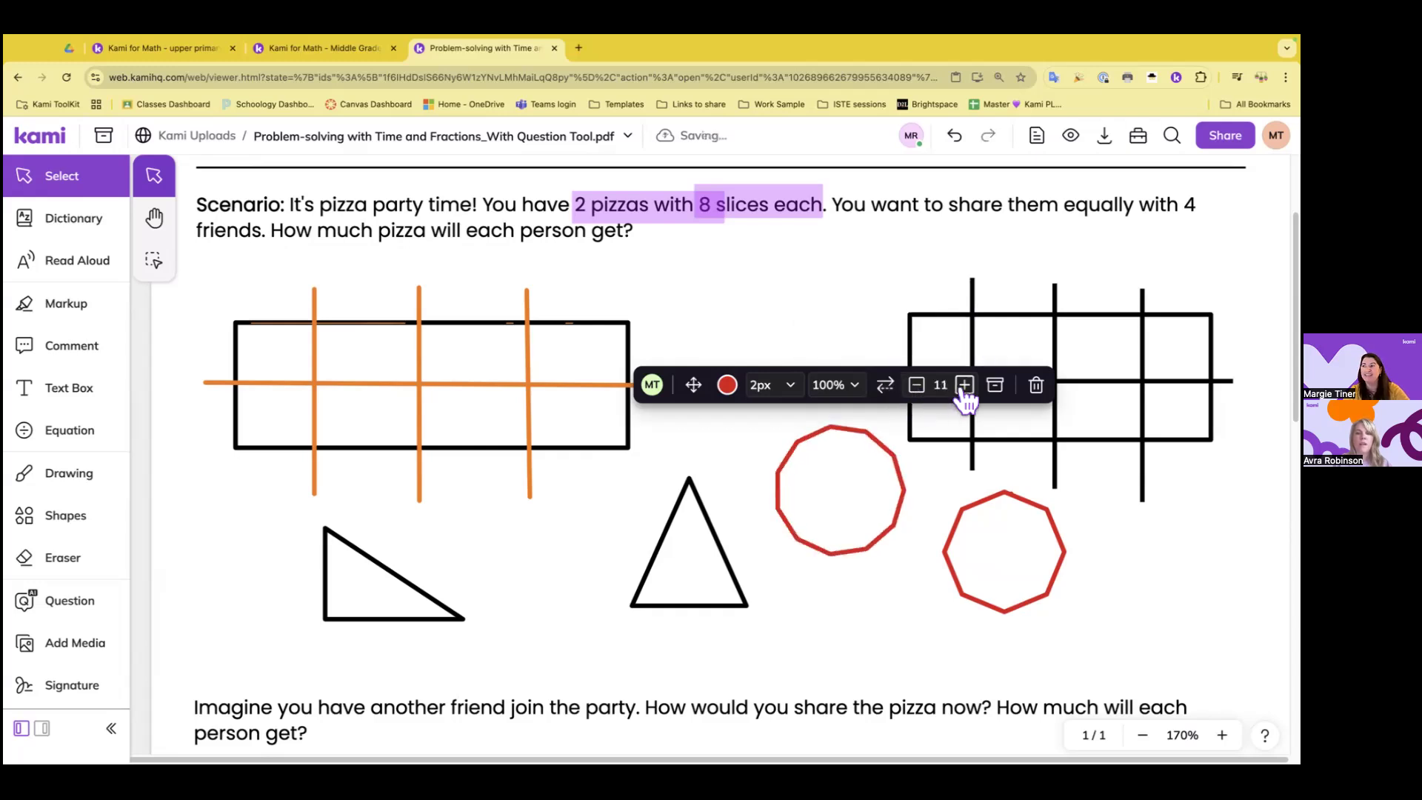
# Reduce the selected red polygon to 3 sides and deselect it
pyautogui.click(917, 392)
pyautogui.click(917, 391)
pyautogui.click(917, 391)
pyautogui.click(917, 391)
pyautogui.click(917, 391)
pyautogui.click(917, 391)
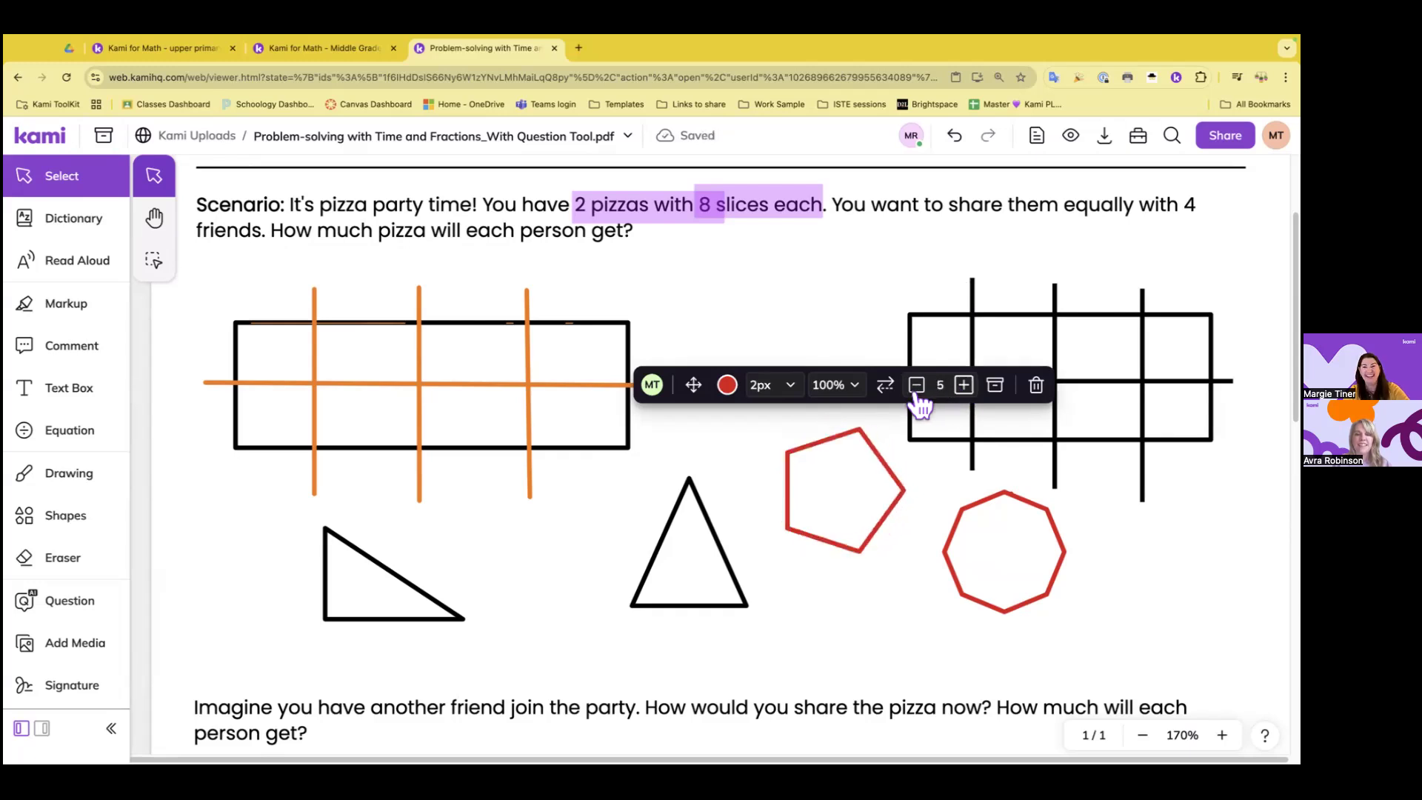
pyautogui.click(917, 388)
pyautogui.click(917, 388)
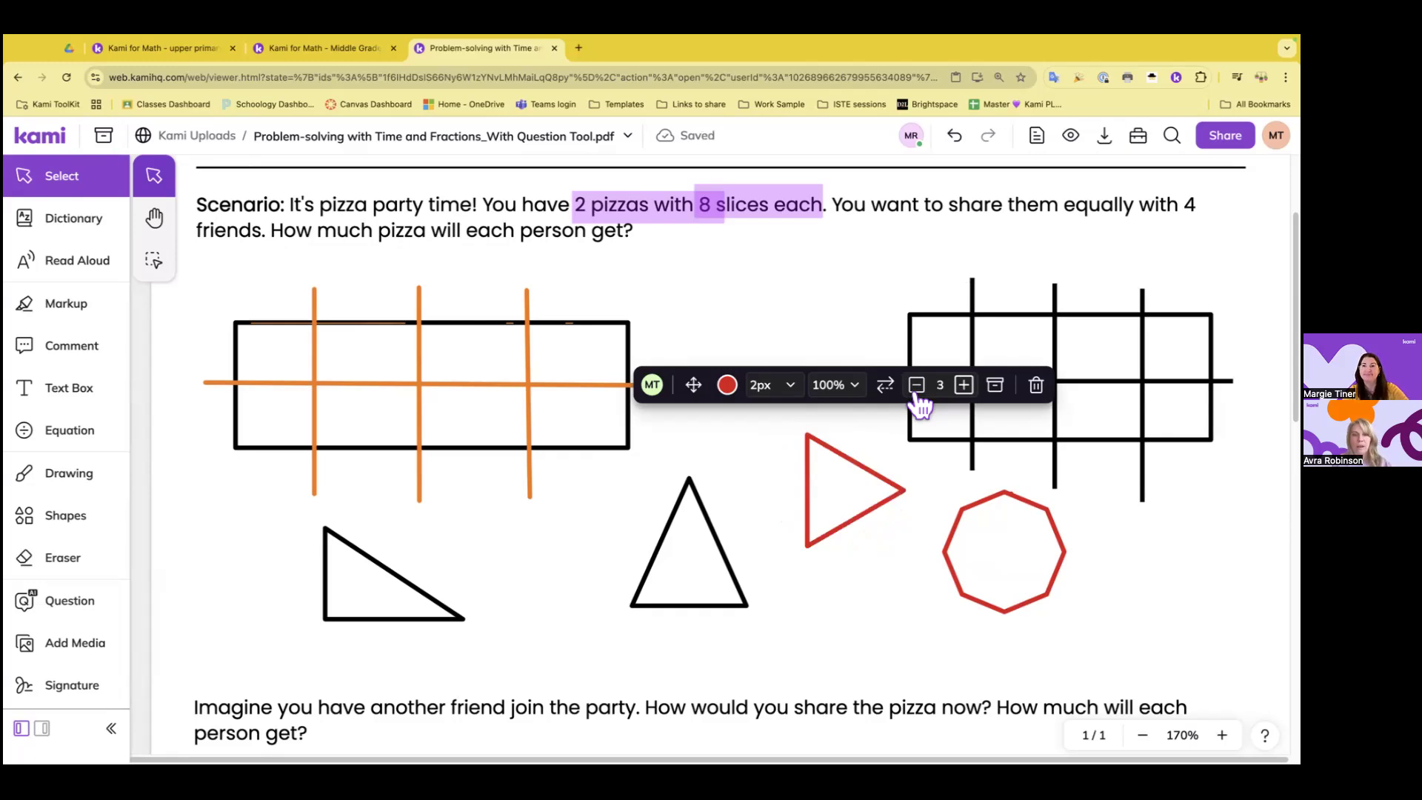
pyautogui.click(835, 292)
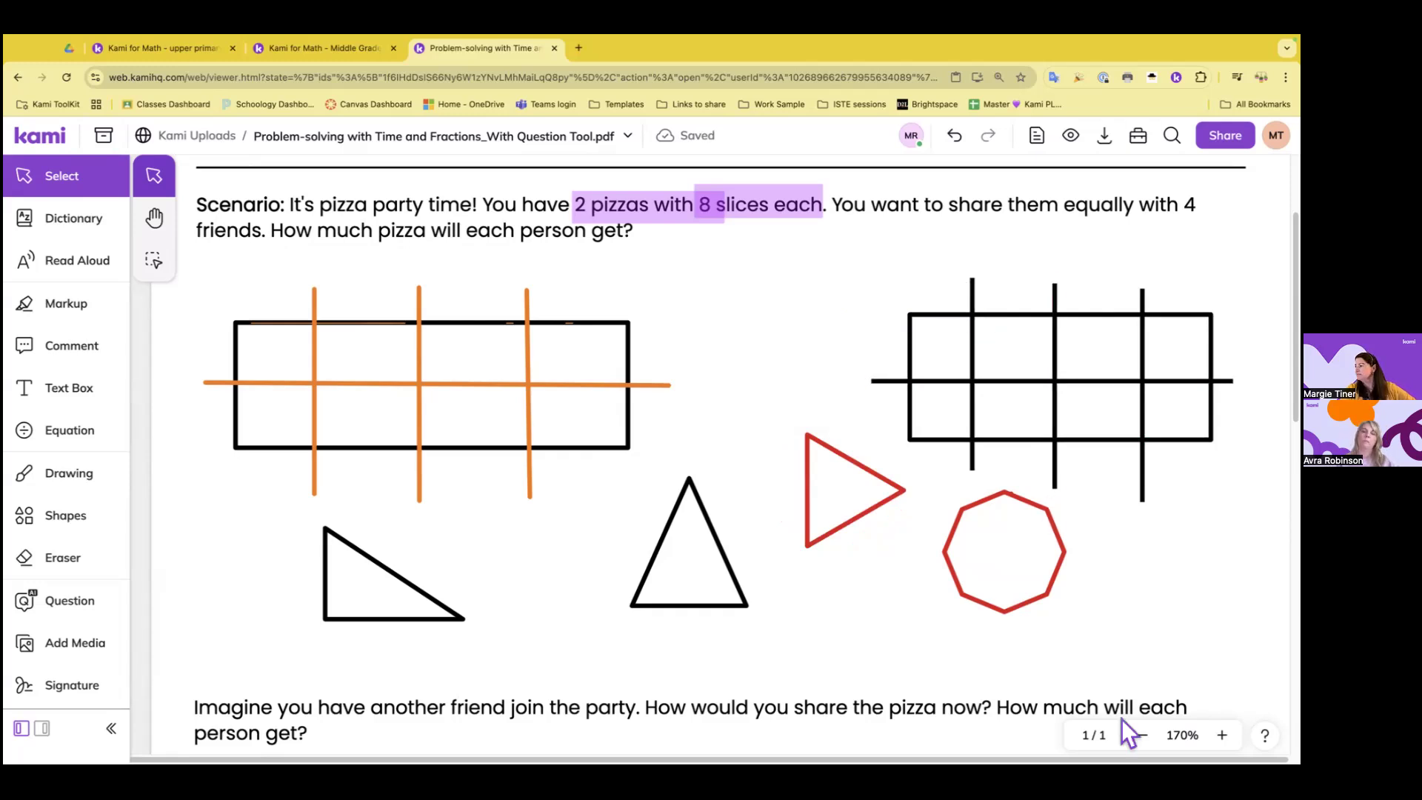
# Start a purple screen-recording comment at the end of the question about another friend joining, sharing the entire Screen 1
pyautogui.click(1143, 734)
pyautogui.click(1143, 734)
pyautogui.click(1142, 735)
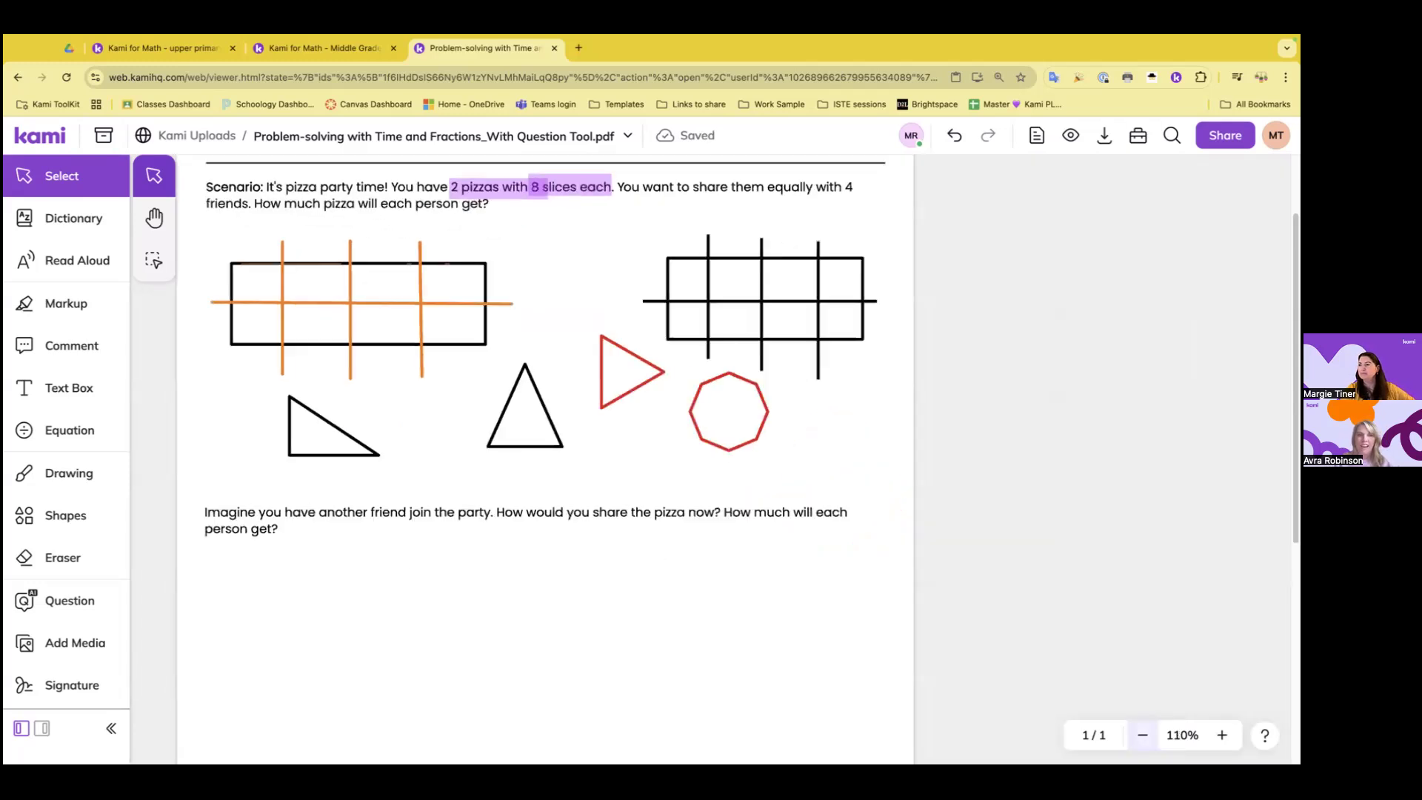
pyautogui.scroll(-3, 1029, 447)
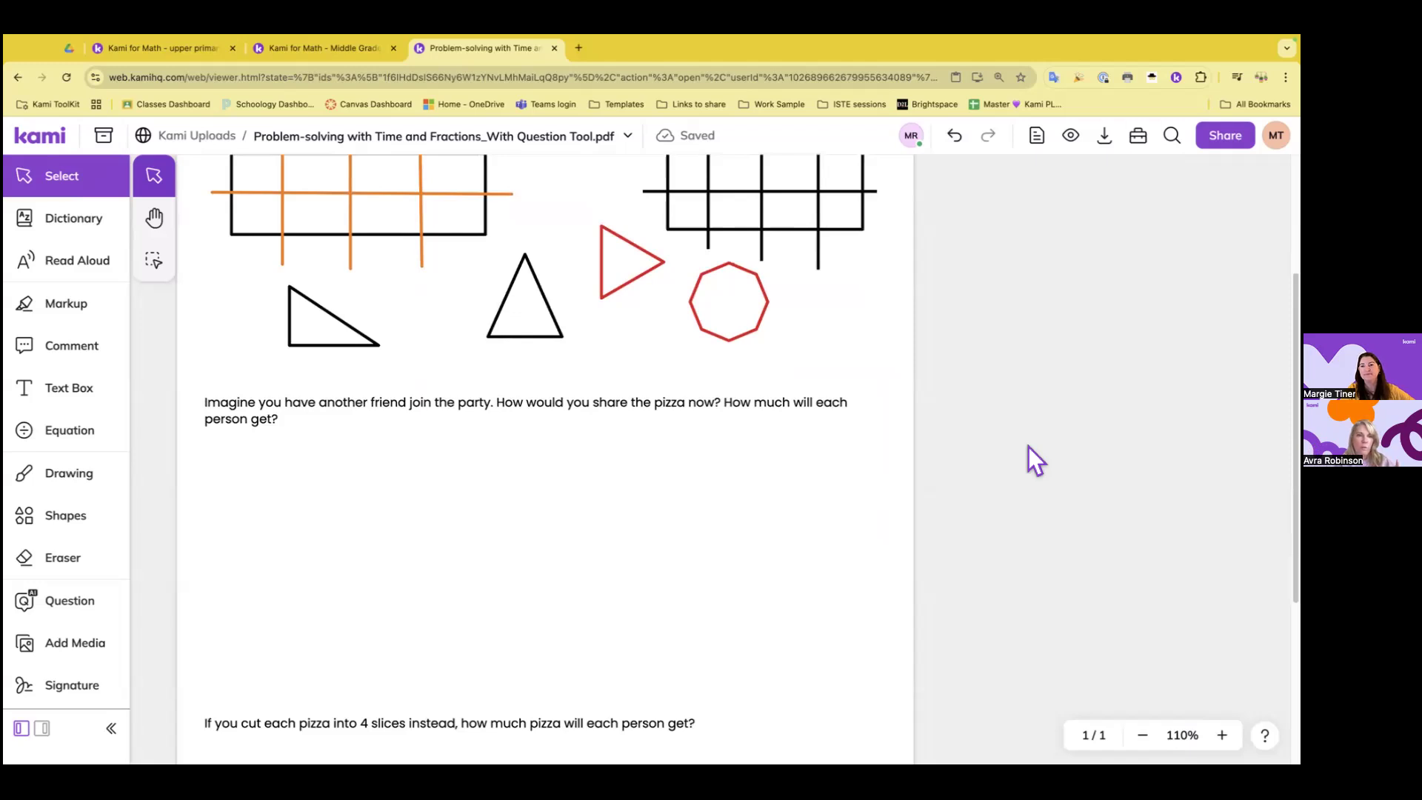
pyautogui.click(106, 363)
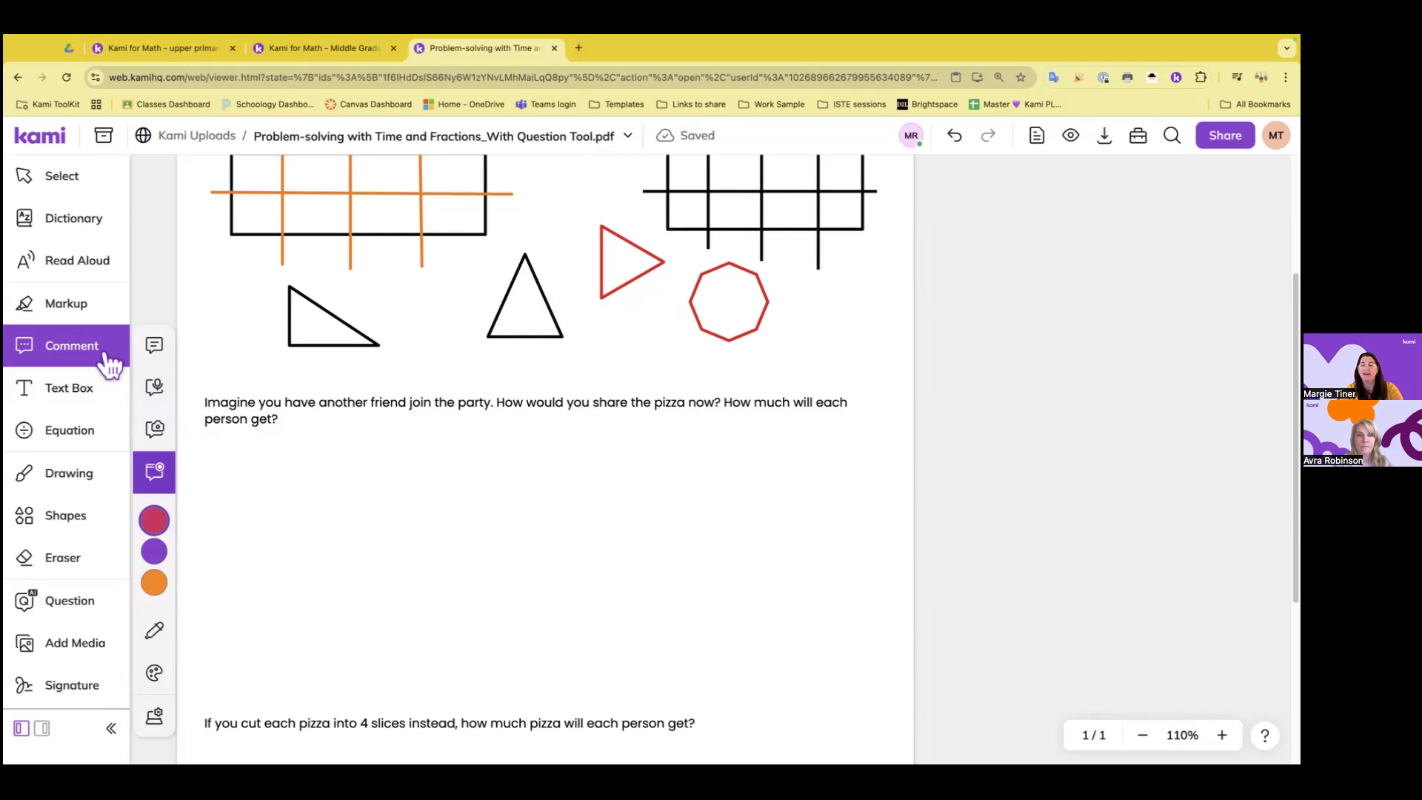
pyautogui.click(162, 521)
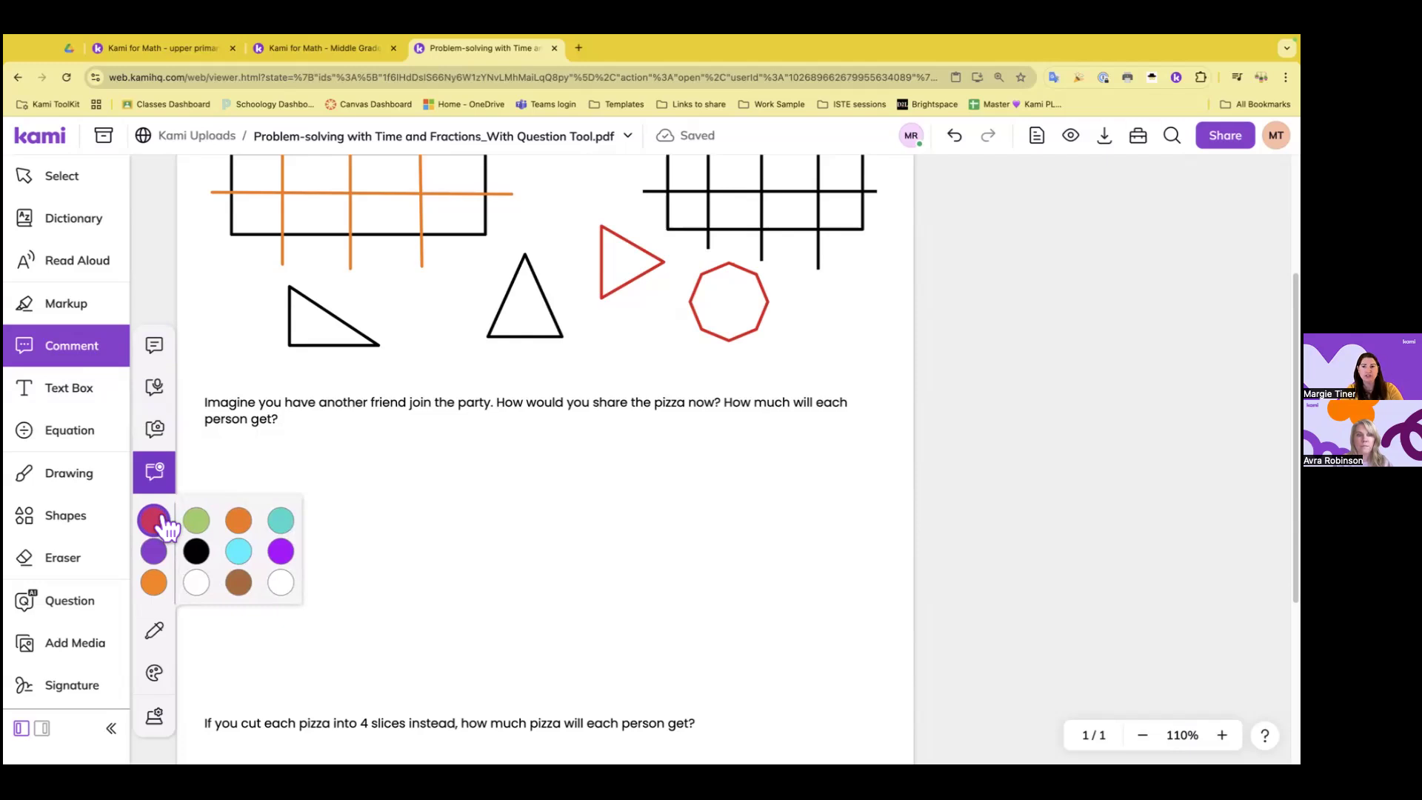
pyautogui.click(282, 553)
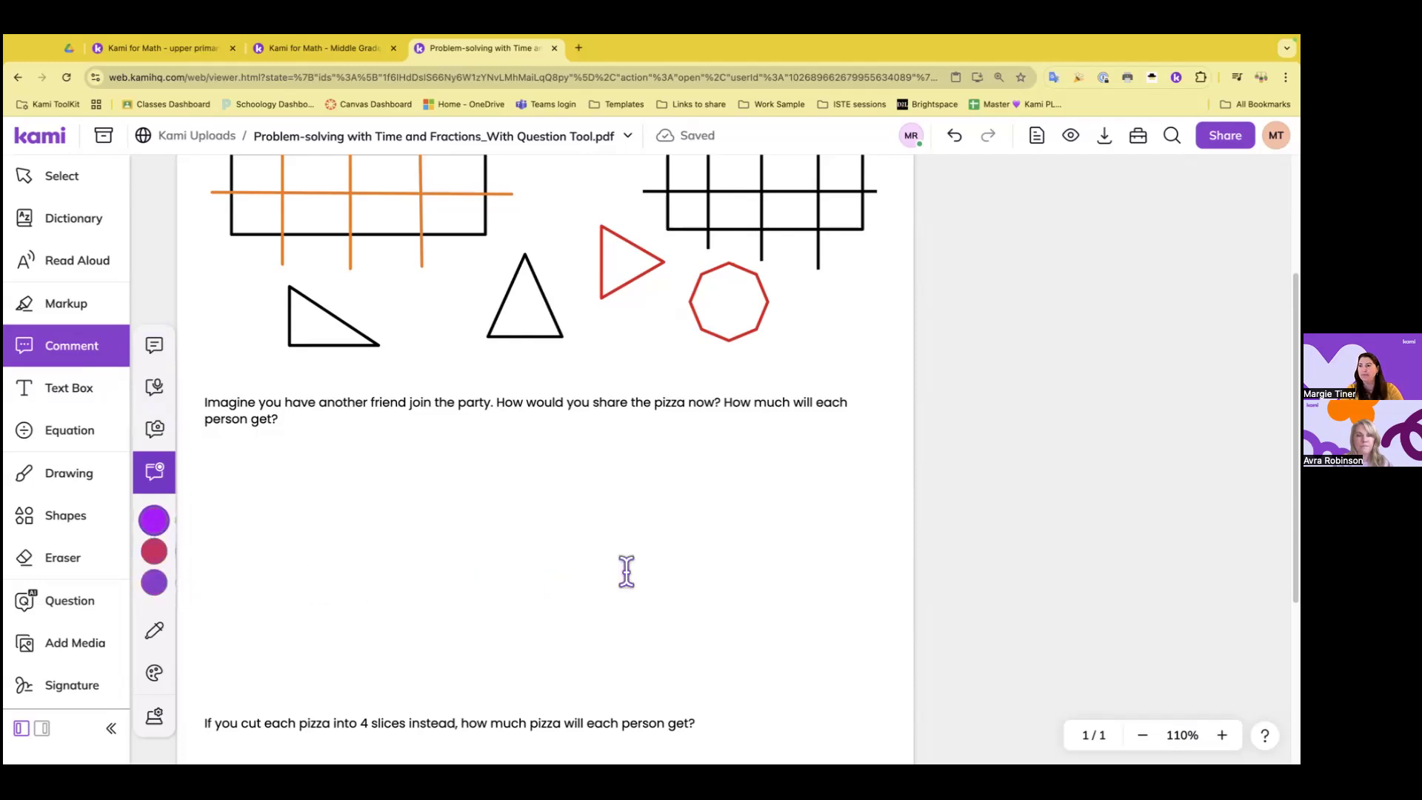
pyautogui.click(860, 398)
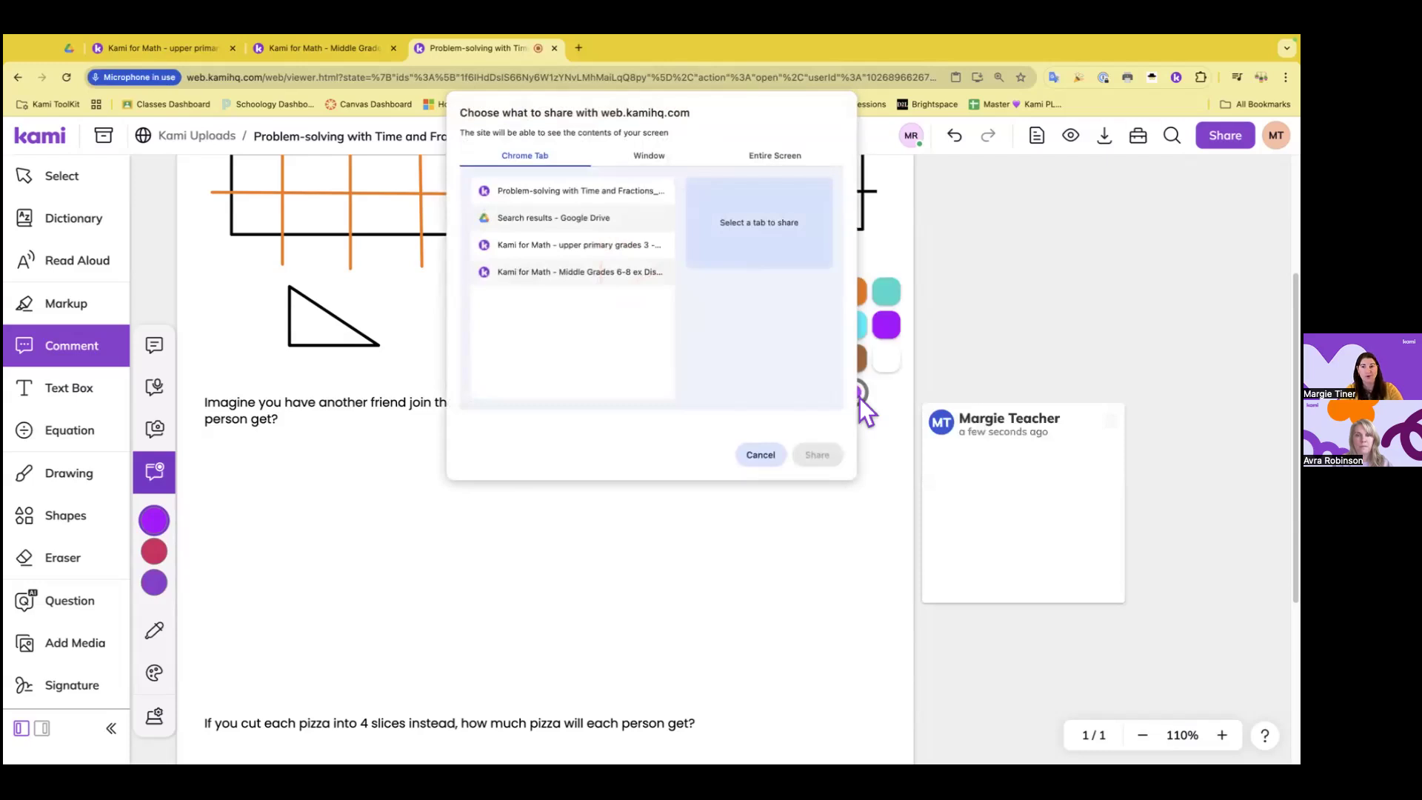
pyautogui.click(791, 154)
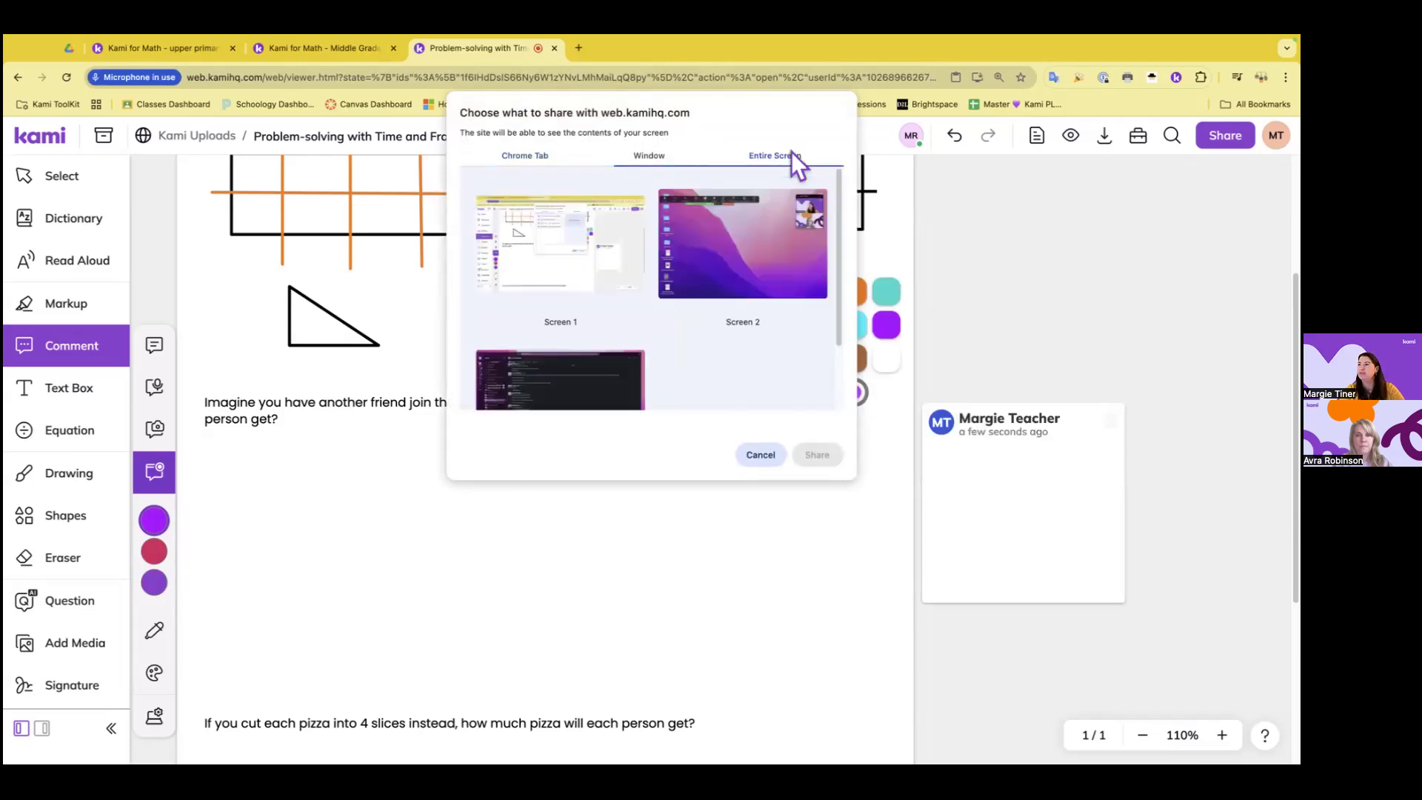
pyautogui.click(617, 242)
pyautogui.click(825, 455)
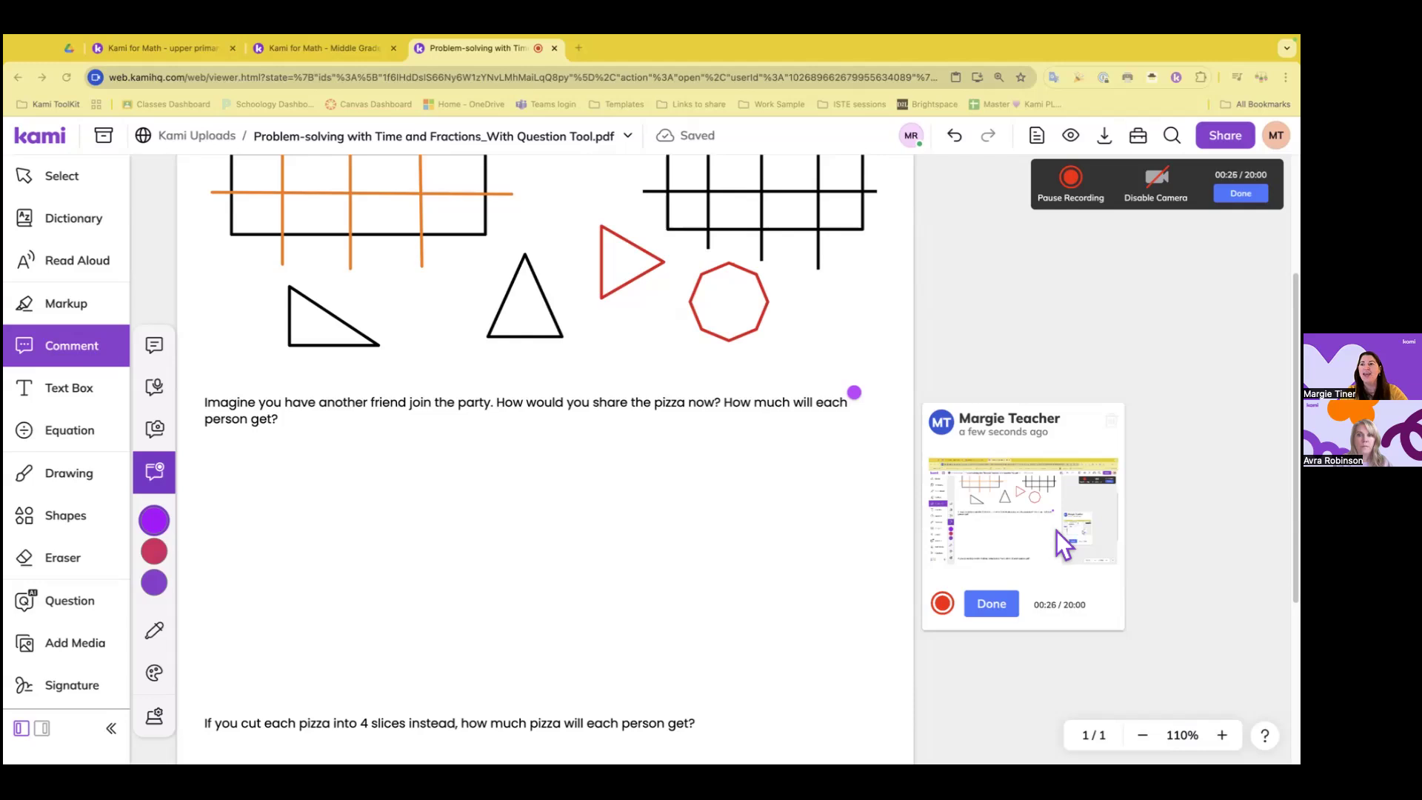
# Handwrite the orange equation 1/2 + 1/2 = 2/2 = 1 below the question about another friend joining
pyautogui.click(71, 480)
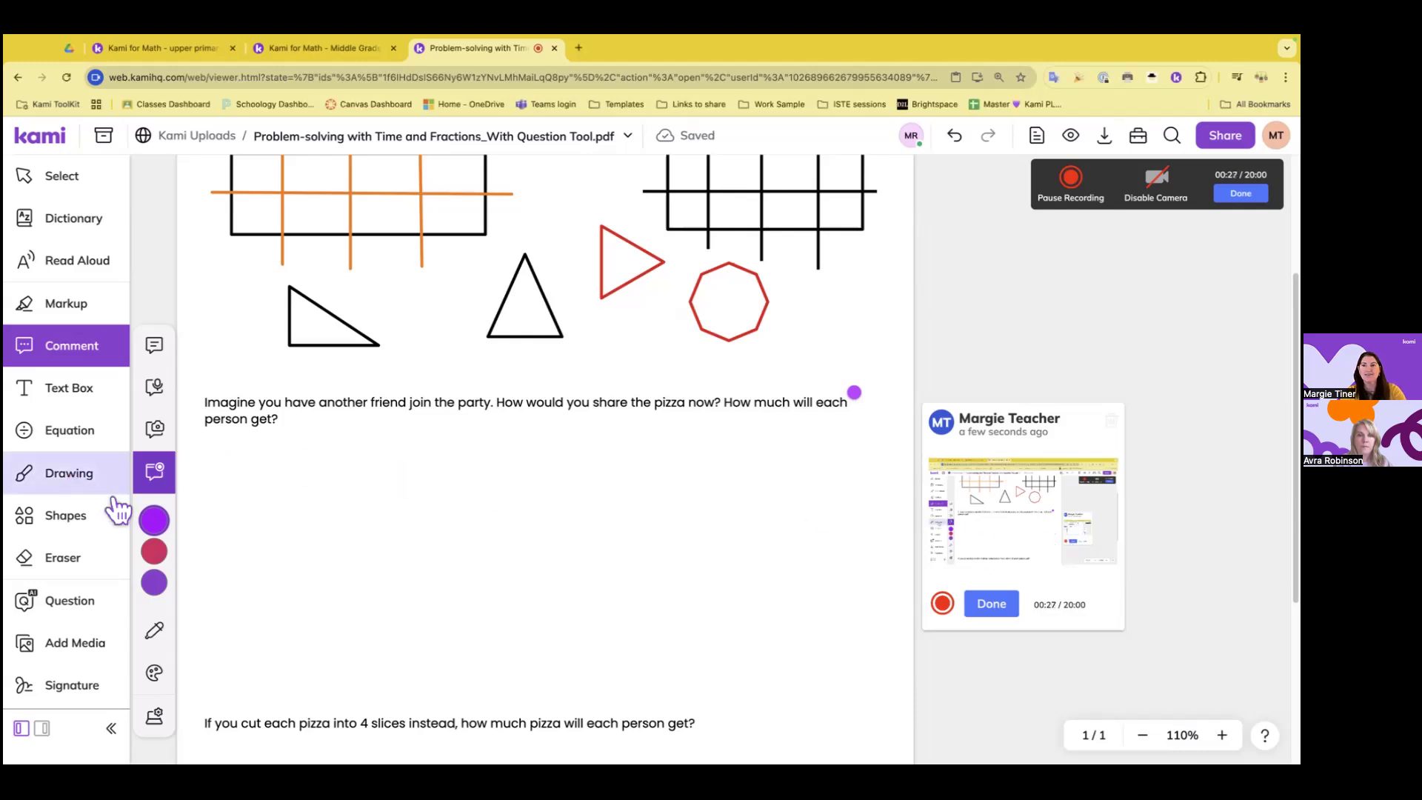
pyautogui.moveTo(308, 459)
pyautogui.mouseDown()
pyautogui.moveTo(324, 517)
pyautogui.moveTo(304, 562)
pyautogui.moveTo(324, 570)
pyautogui.mouseUp()
pyautogui.moveTo(364, 506)
pyautogui.mouseDown()
pyautogui.moveTo(364, 554)
pyautogui.moveTo(375, 532)
pyautogui.mouseUp()
pyautogui.moveTo(417, 471)
pyautogui.mouseDown()
pyautogui.moveTo(420, 501)
pyautogui.moveTo(443, 509)
pyautogui.moveTo(443, 563)
pyautogui.mouseUp()
pyautogui.moveTo(464, 513)
pyautogui.mouseDown()
pyautogui.moveTo(487, 513)
pyautogui.moveTo(486, 532)
pyautogui.mouseUp()
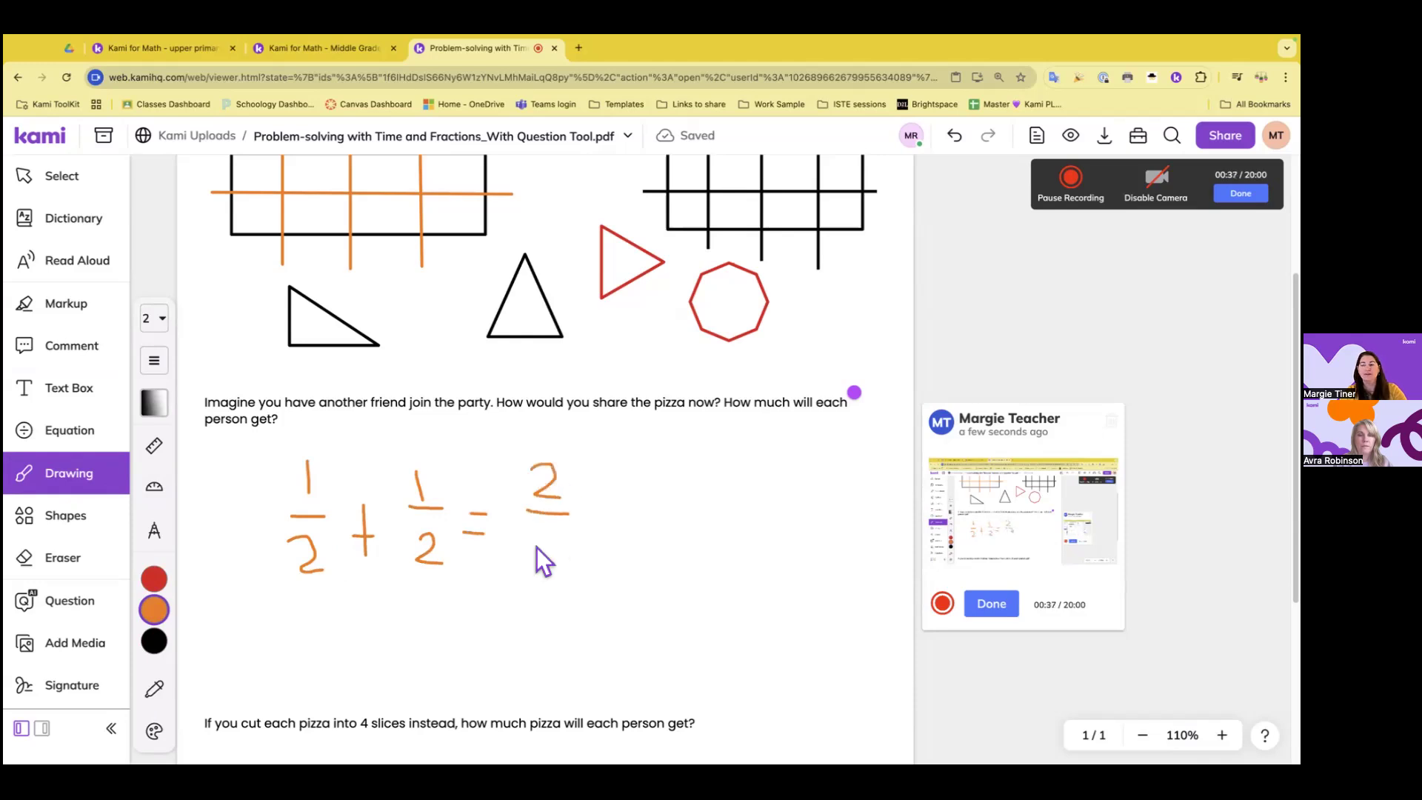
pyautogui.moveTo(589, 529); pyautogui.dragTo(605, 529)
pyautogui.moveTo(644, 482); pyautogui.dragTo(646, 552)
# Stop drawing and finish the screen recording for the comment beside the question
pyautogui.click(111, 179)
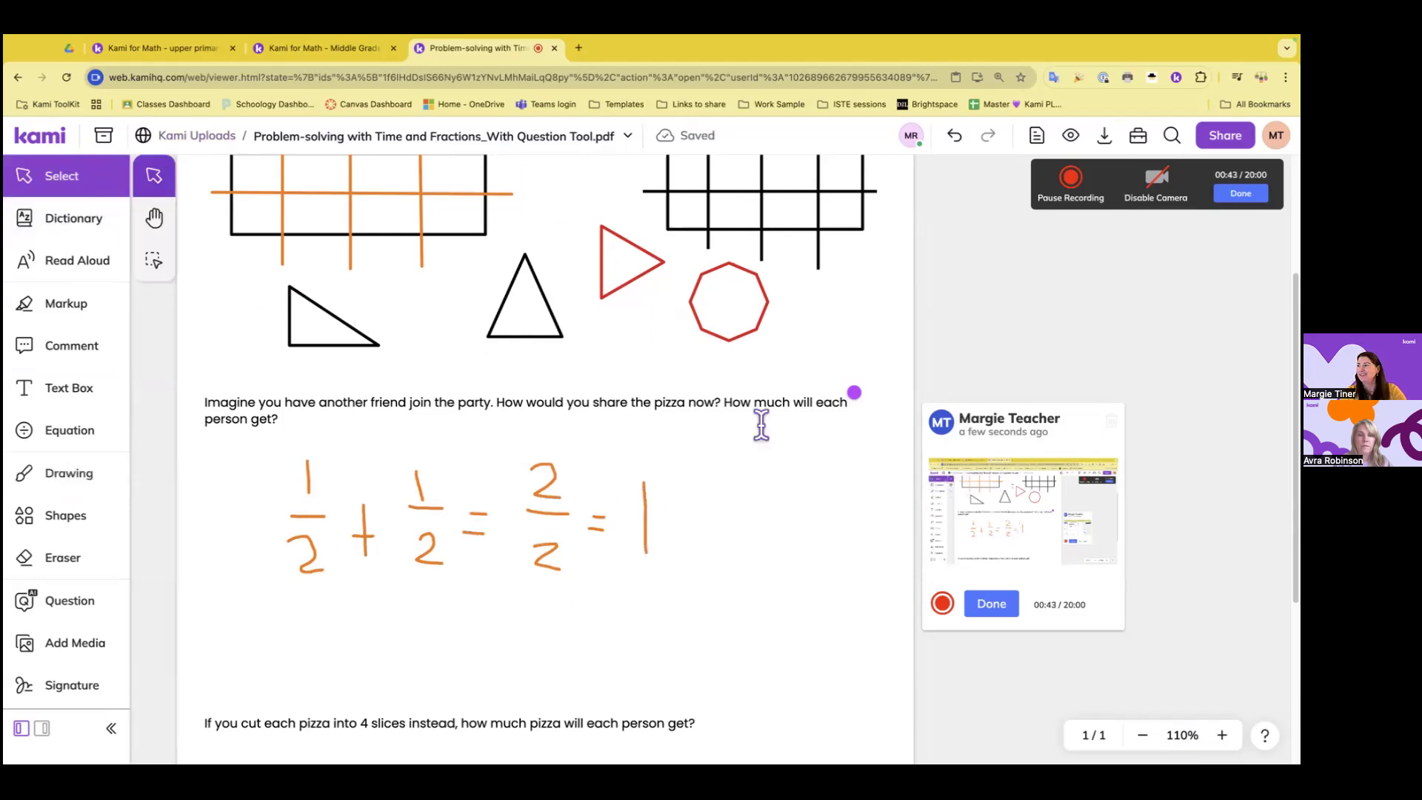
pyautogui.click(854, 392)
pyautogui.click(1241, 193)
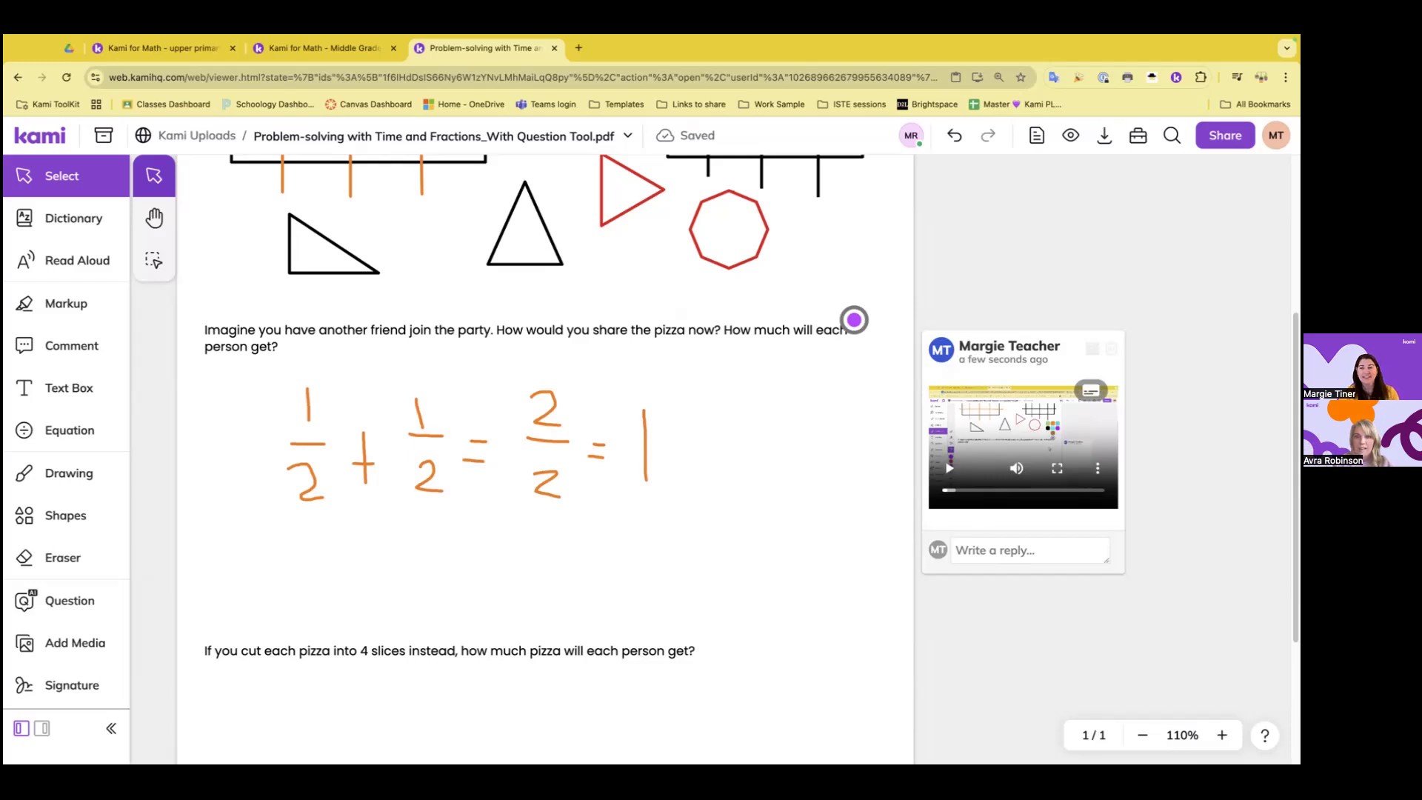
# Insert a black division sign as an equation below the handwritten 2/2, finding the symbol by searching for "divi"
pyautogui.click(95, 437)
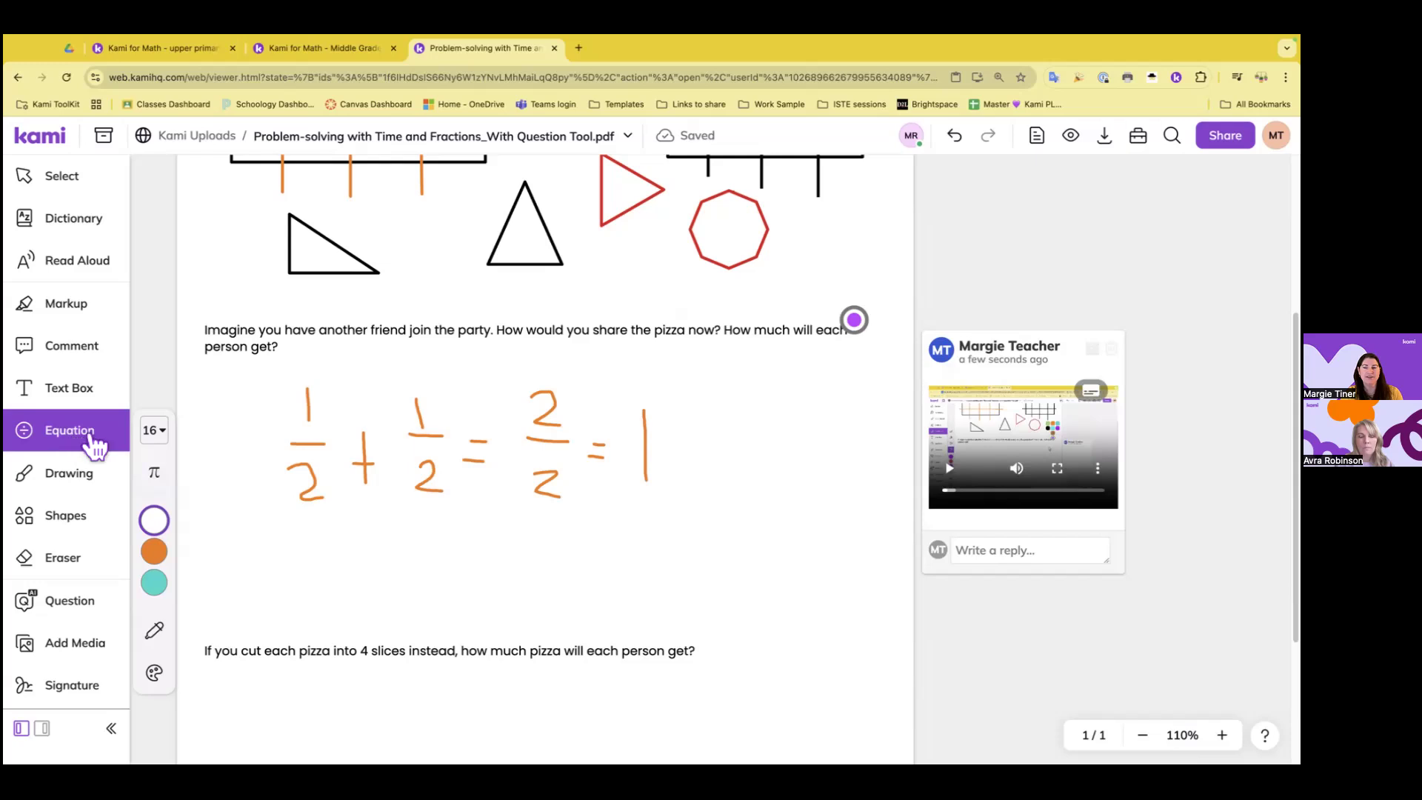
pyautogui.moveTo(167, 585)
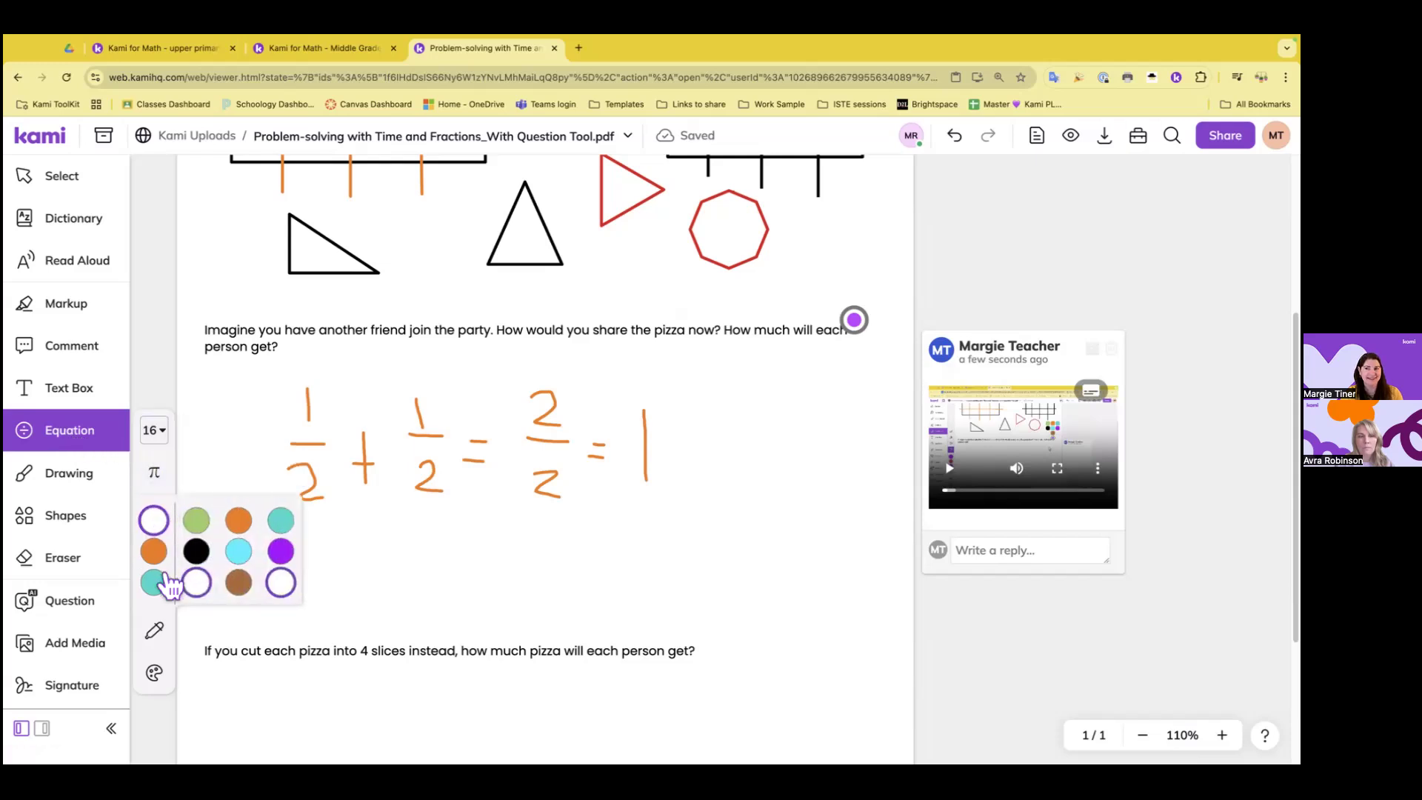
pyautogui.click(196, 551)
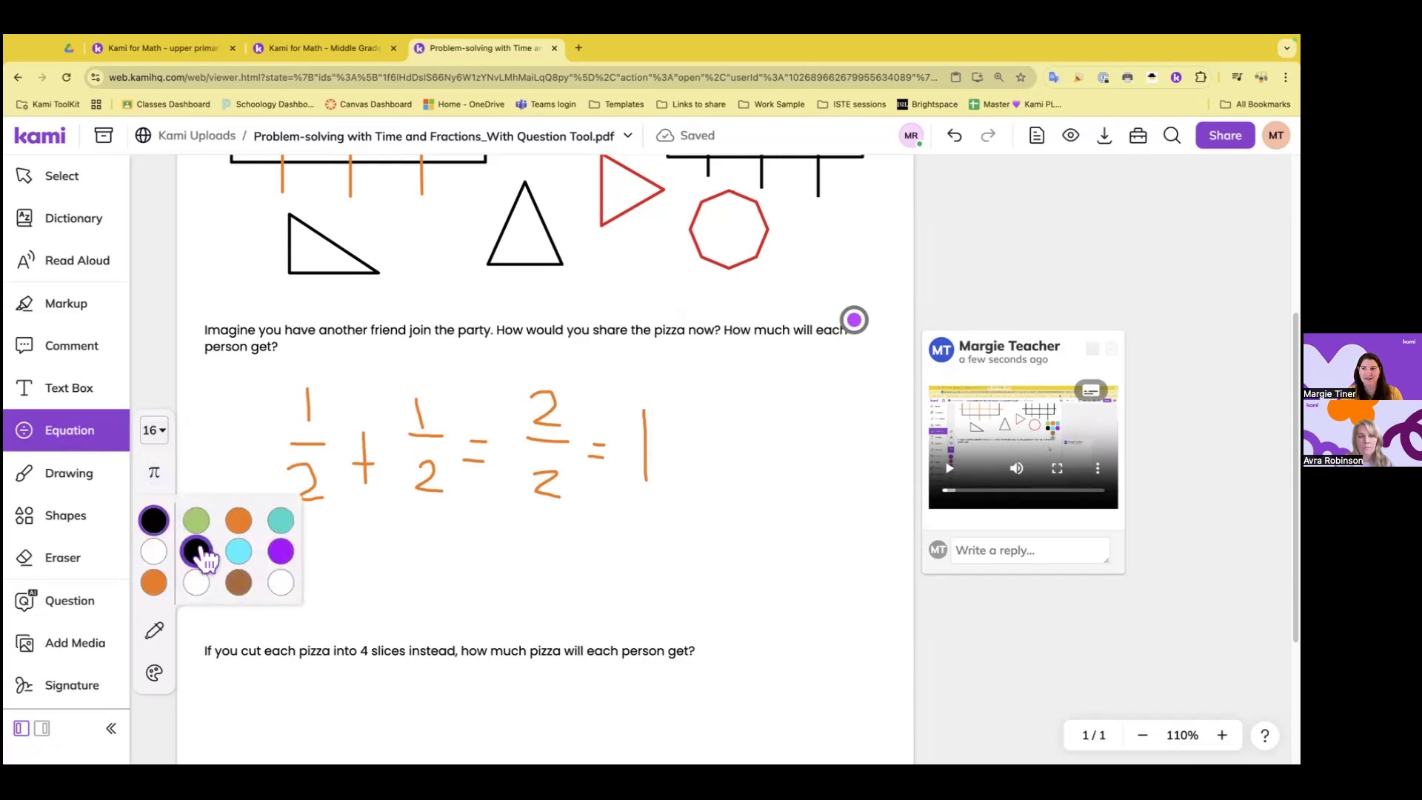
pyautogui.click(169, 492)
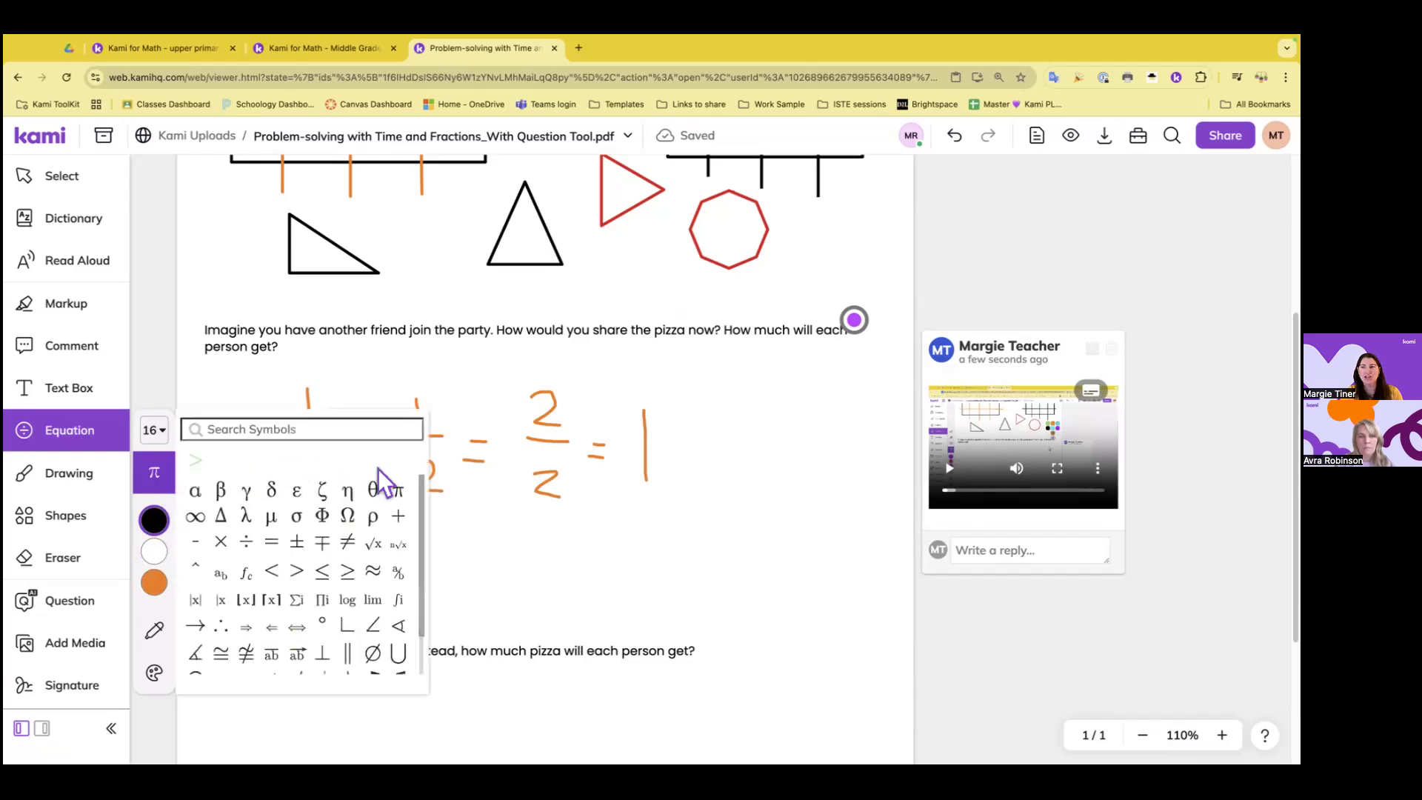
pyautogui.scroll(-3, 425, 555)
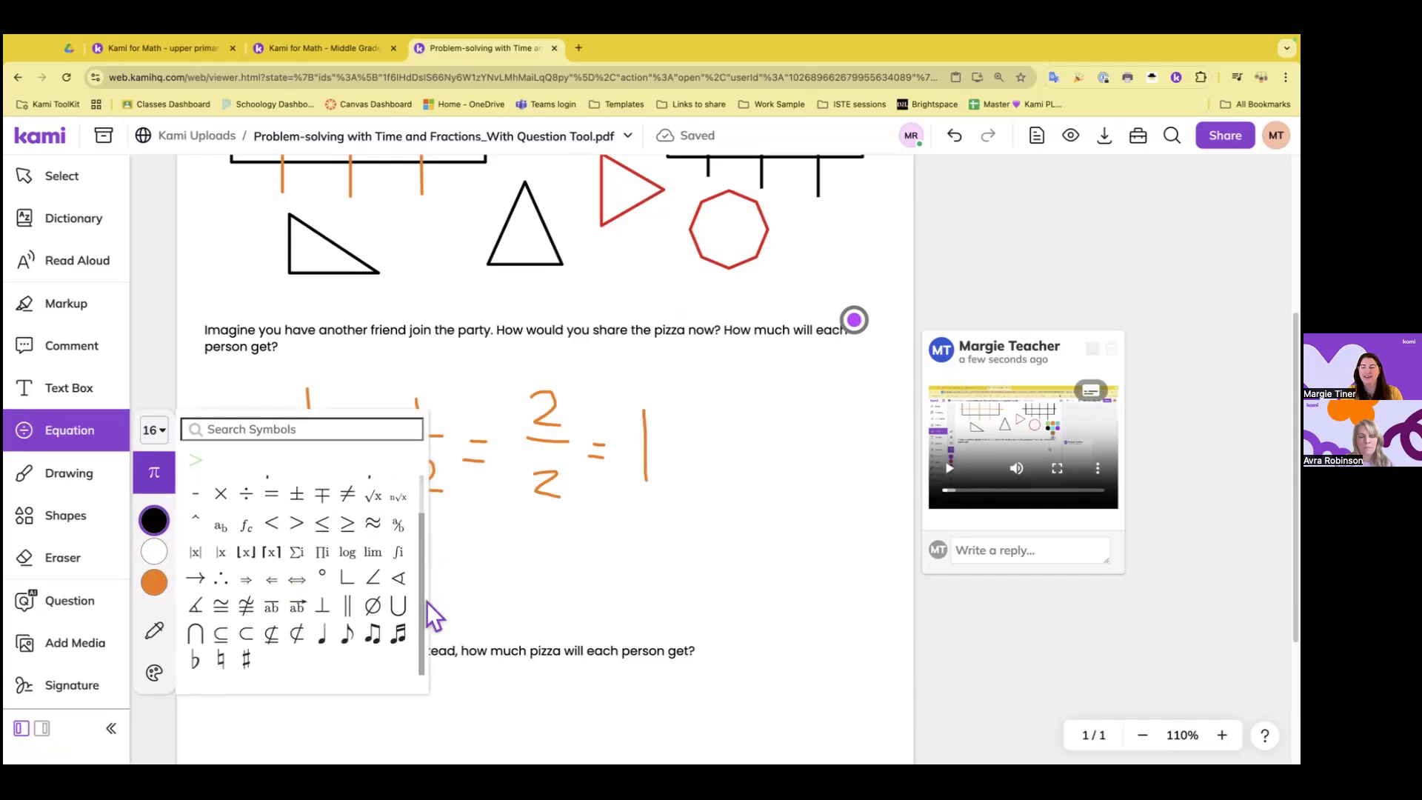
pyautogui.scroll(2, 427, 580)
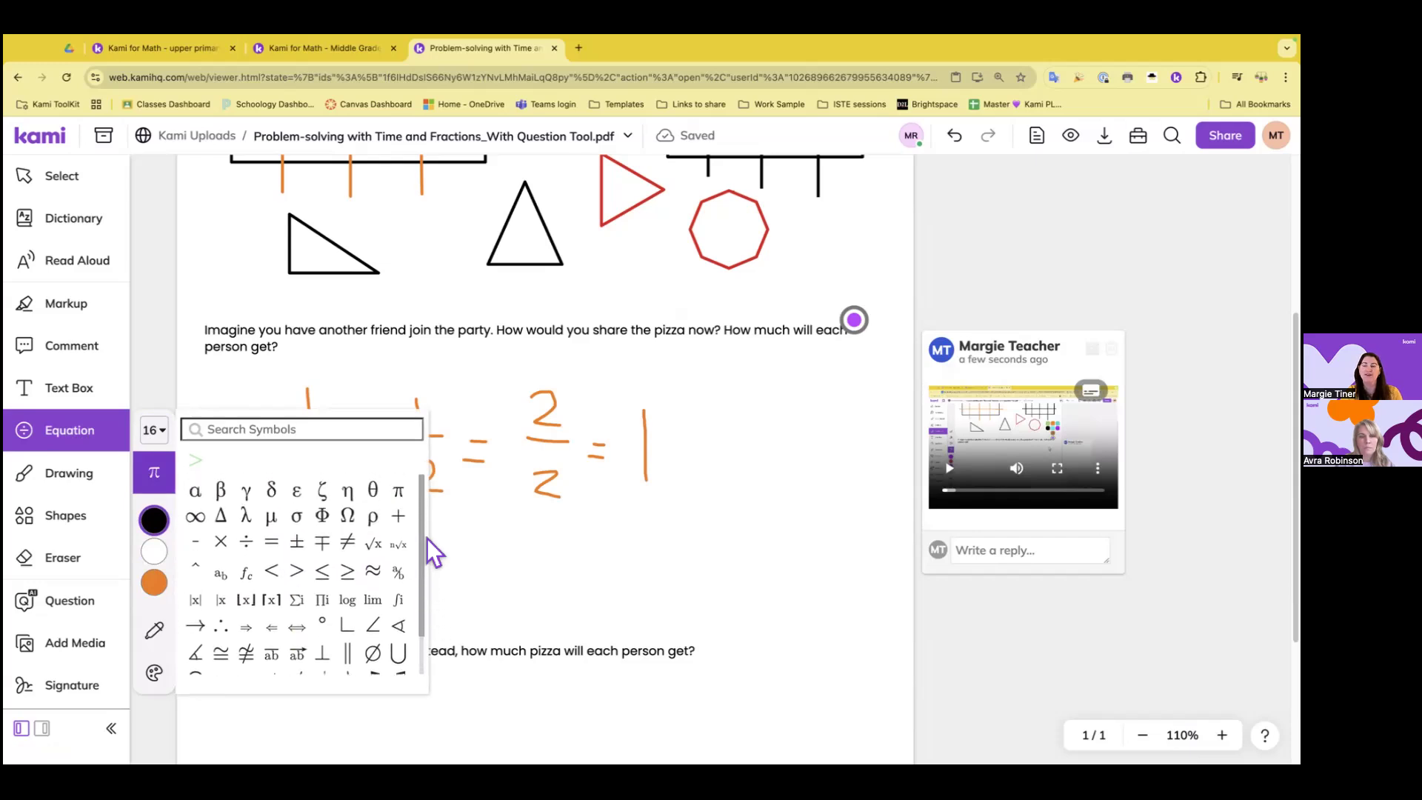
pyautogui.click(243, 430)
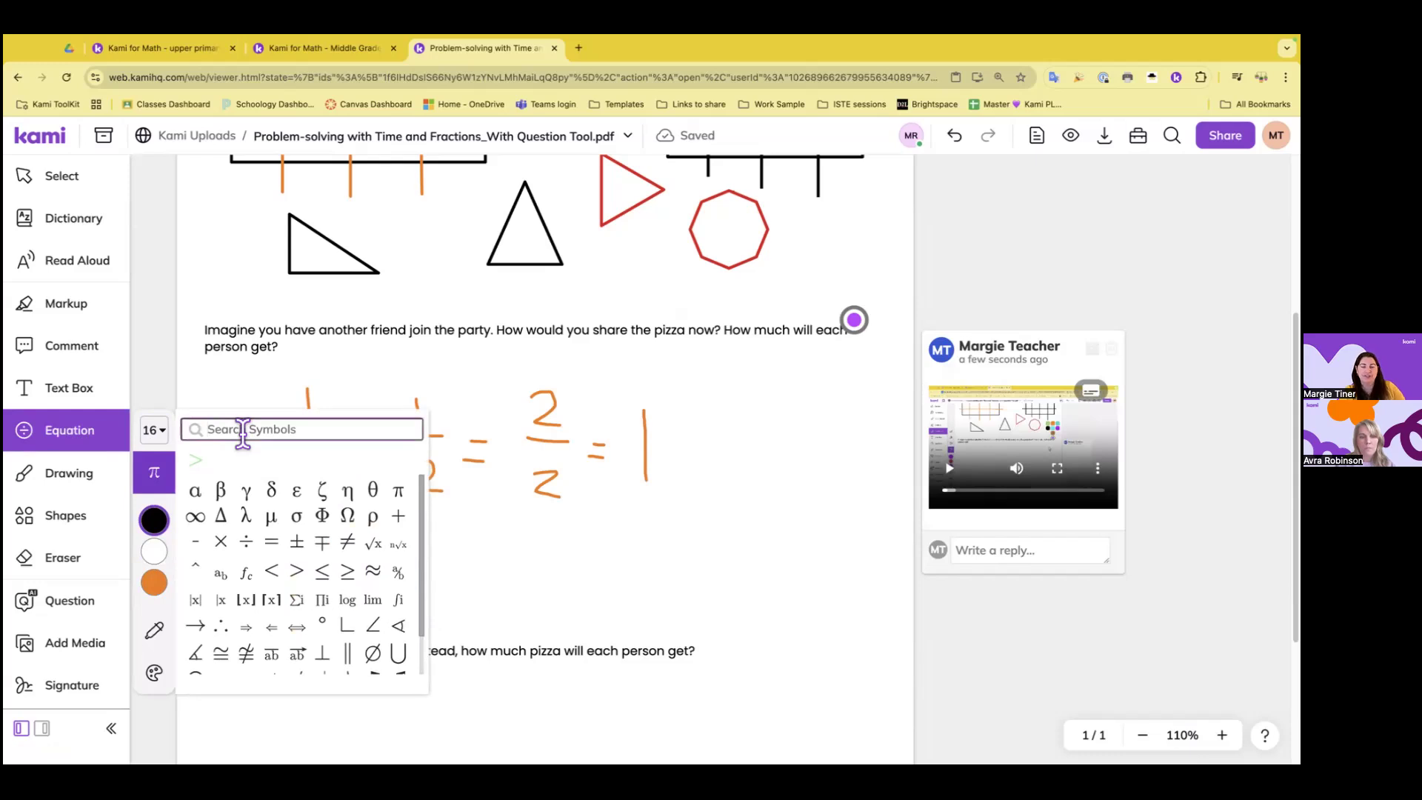
pyautogui.write('divi')
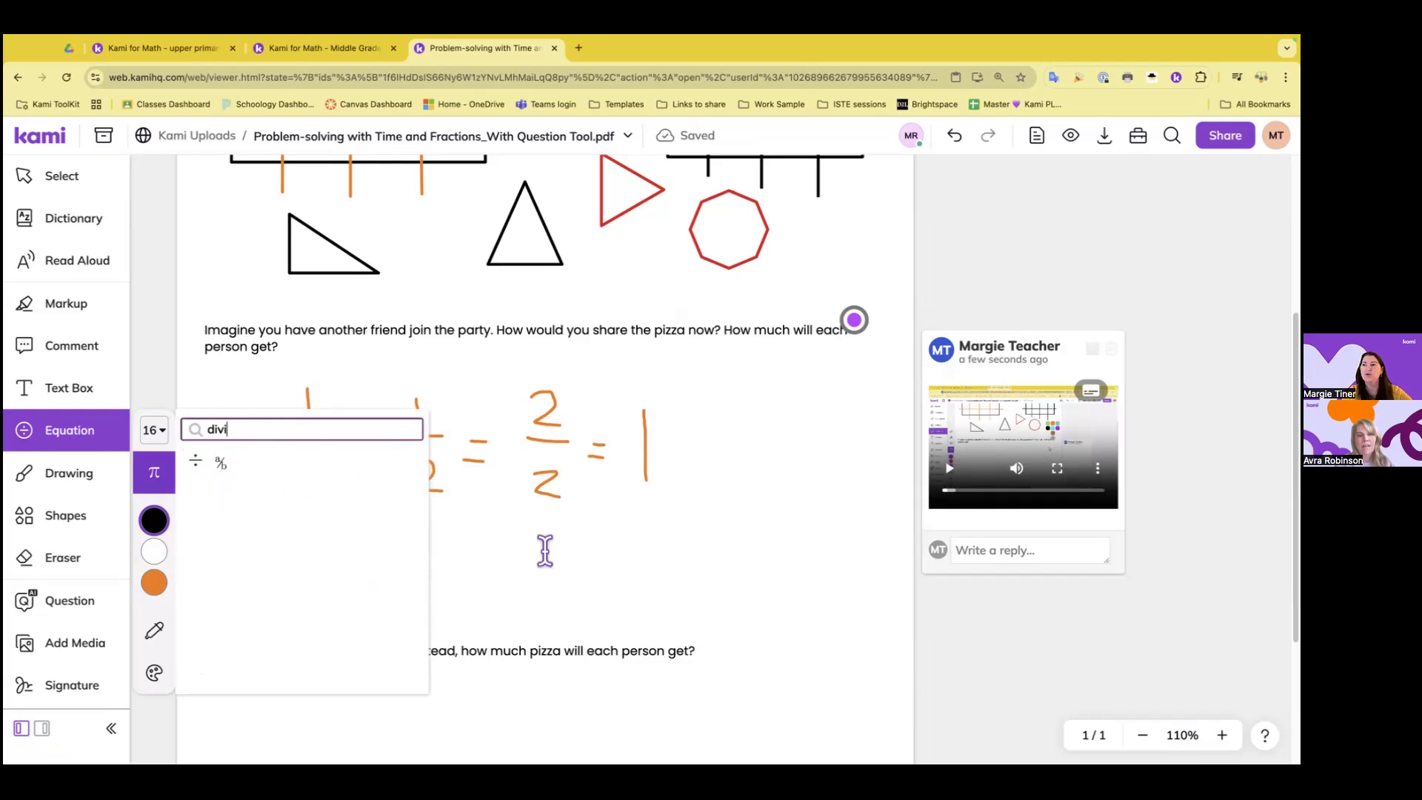
pyautogui.click(504, 552)
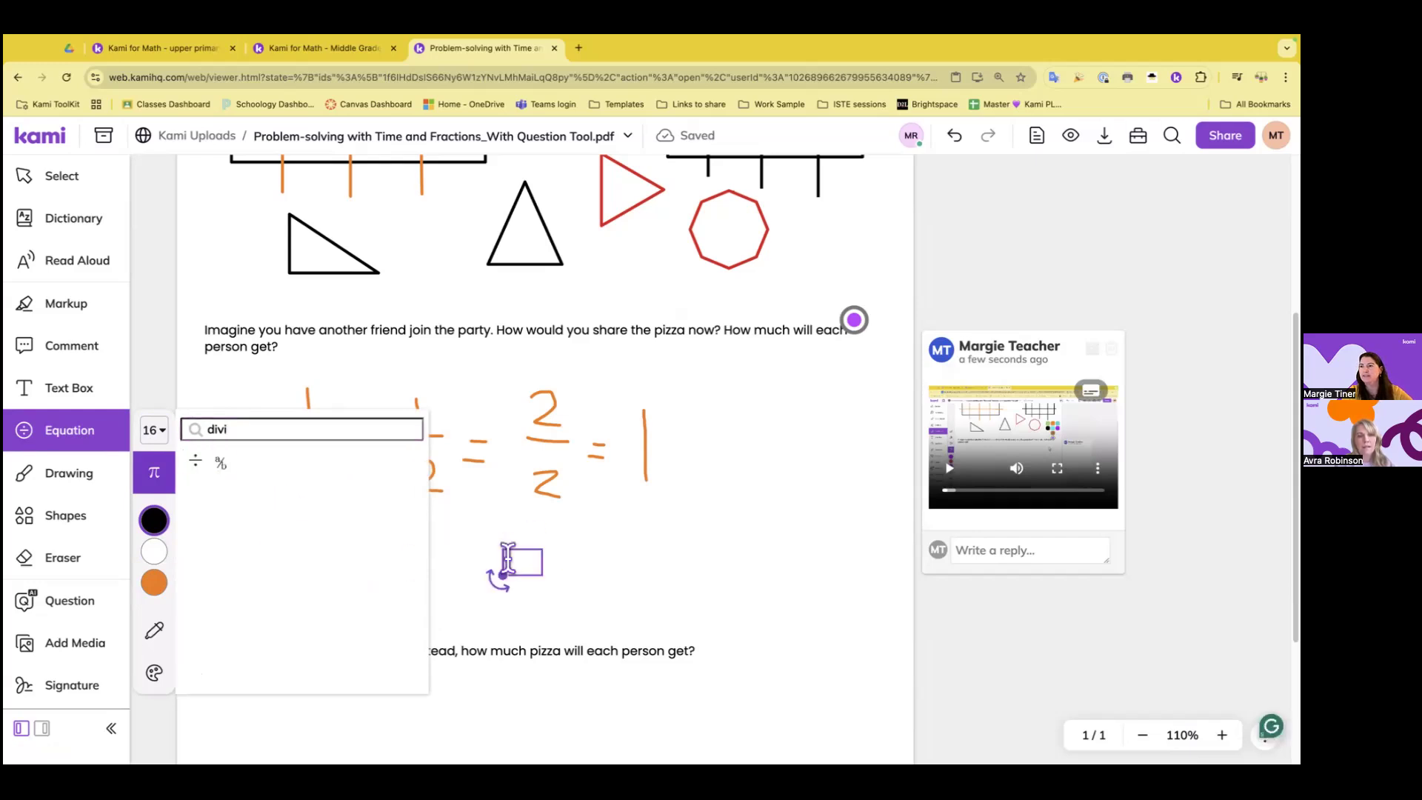
pyautogui.click(196, 461)
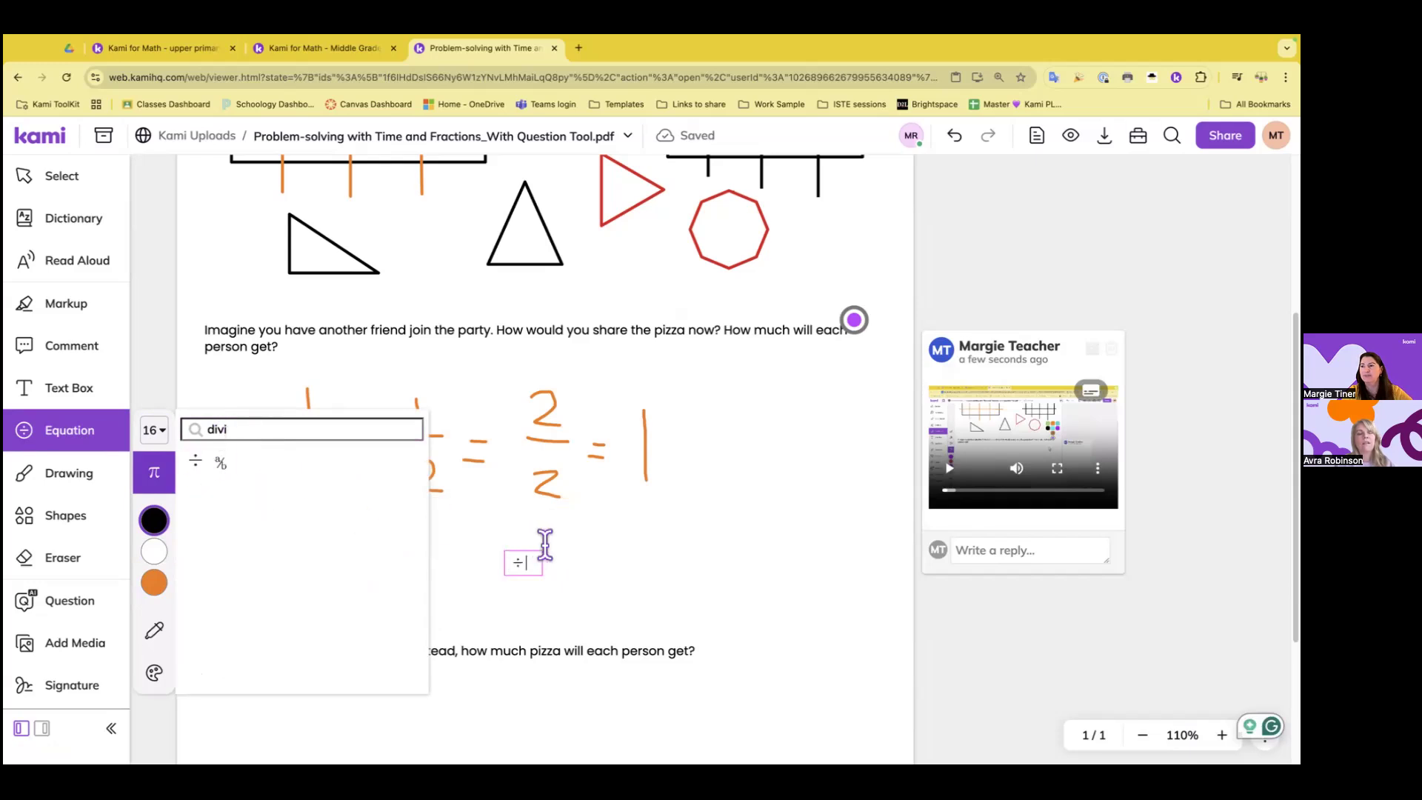
pyautogui.click(587, 563)
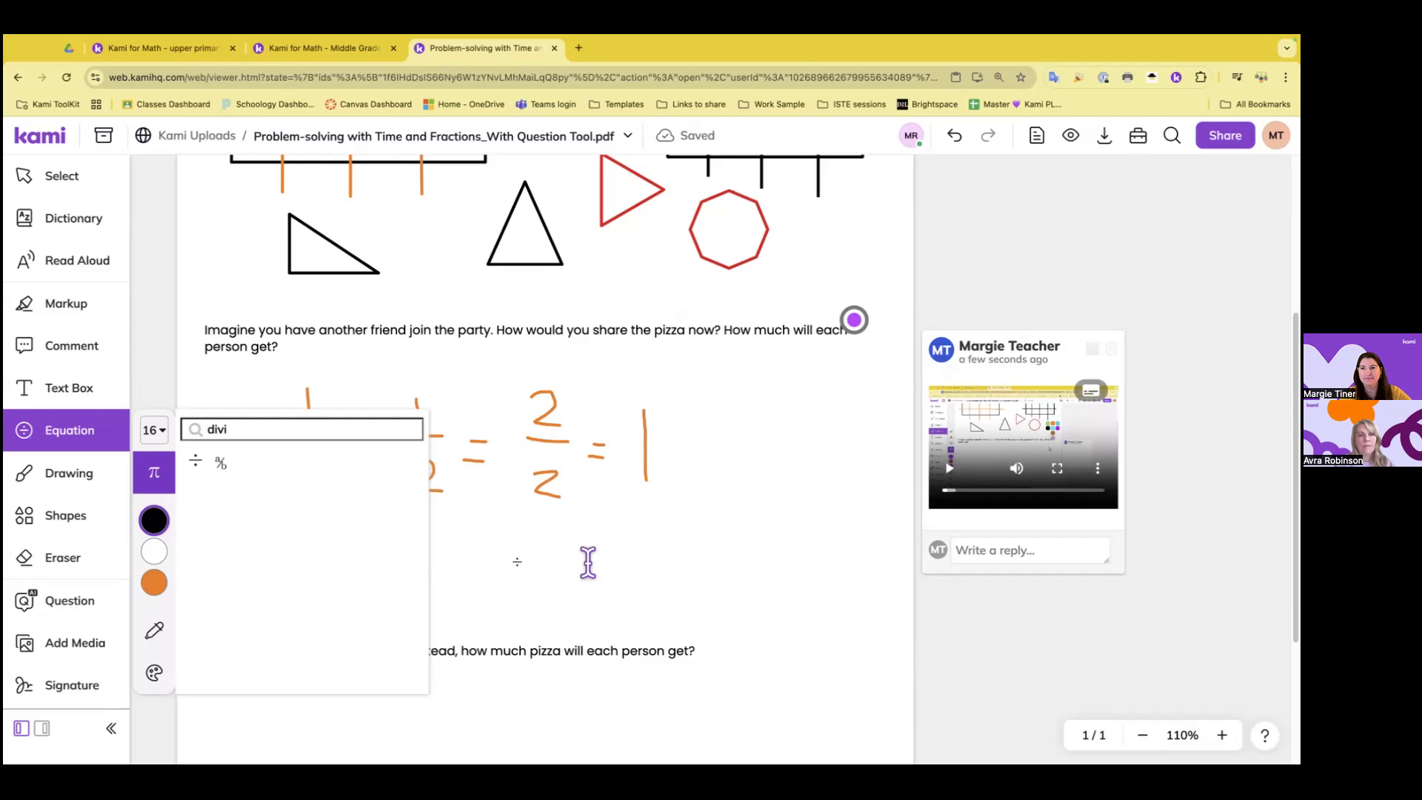
pyautogui.click(117, 441)
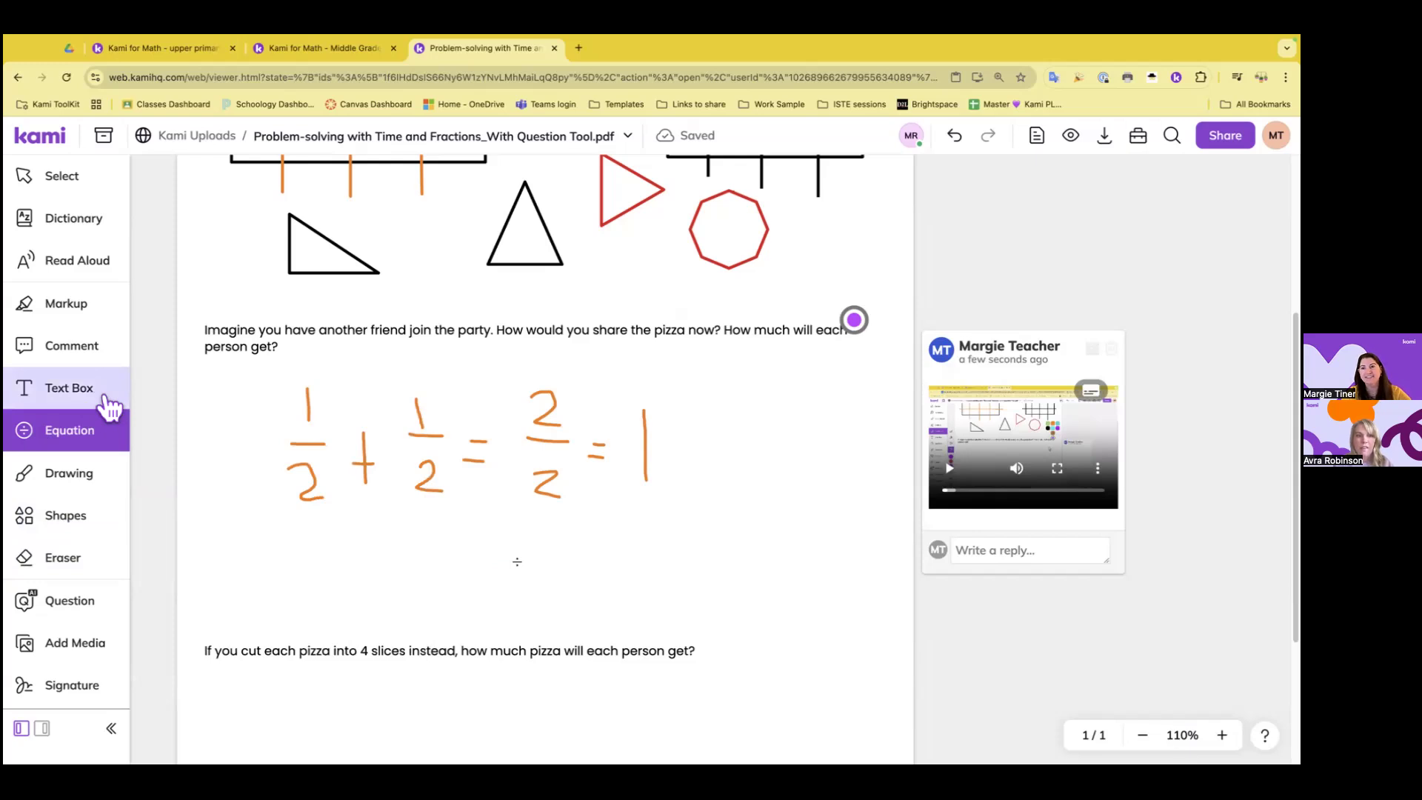
# Create a text box below the handwritten 1/2 containing x² with the 2 as superscript
pyautogui.click(109, 406)
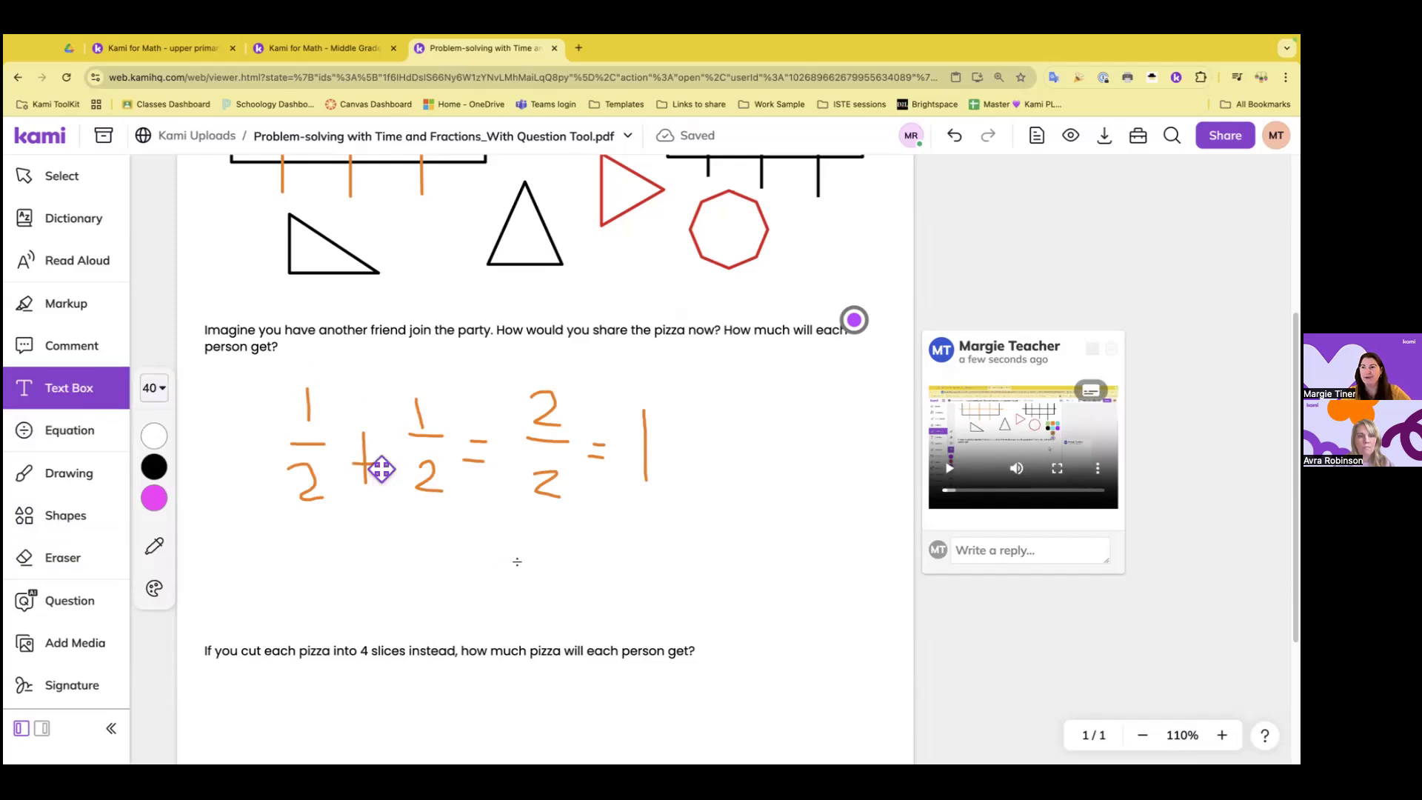
pyautogui.click(245, 535)
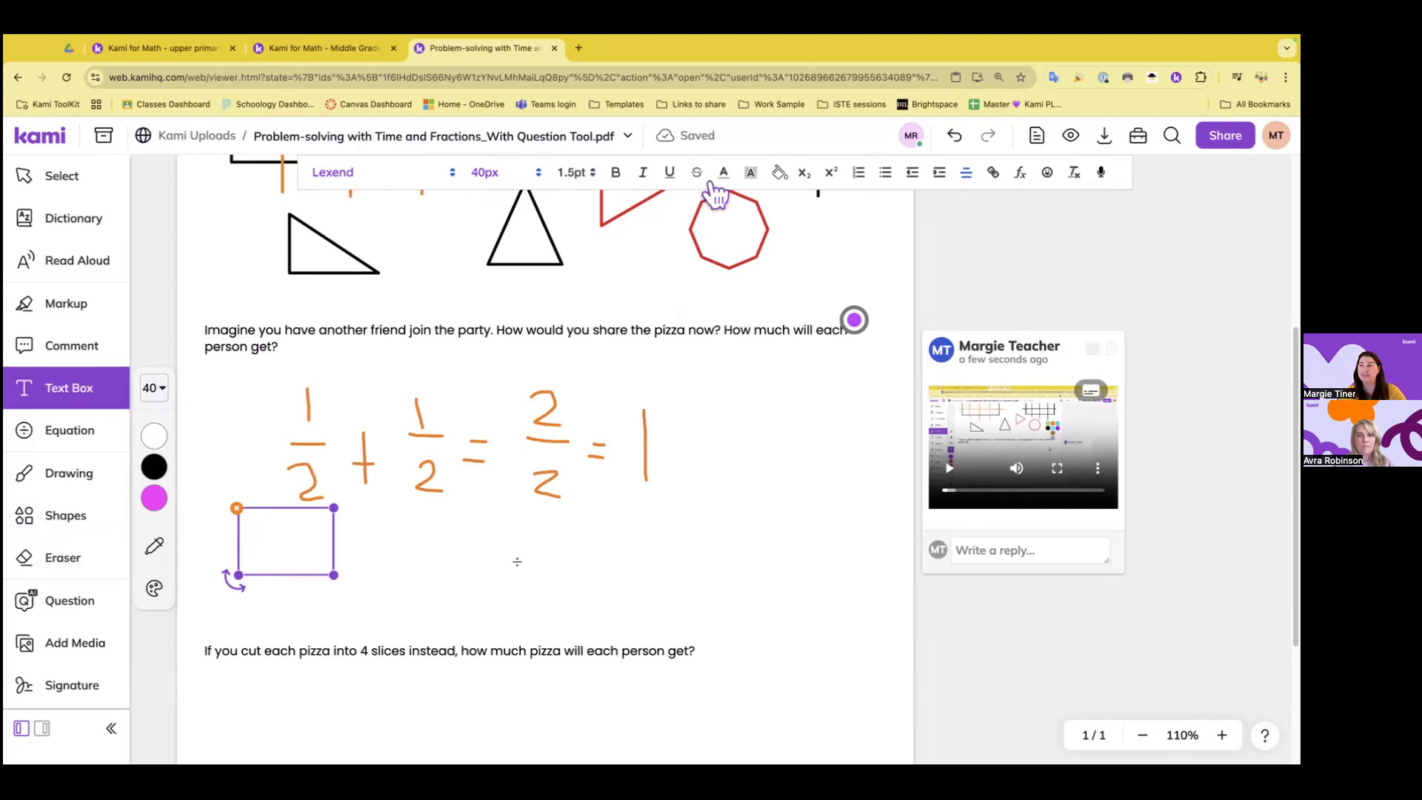
pyautogui.write('x')
pyautogui.click(837, 178)
pyautogui.write('2')
pyautogui.click(836, 177)
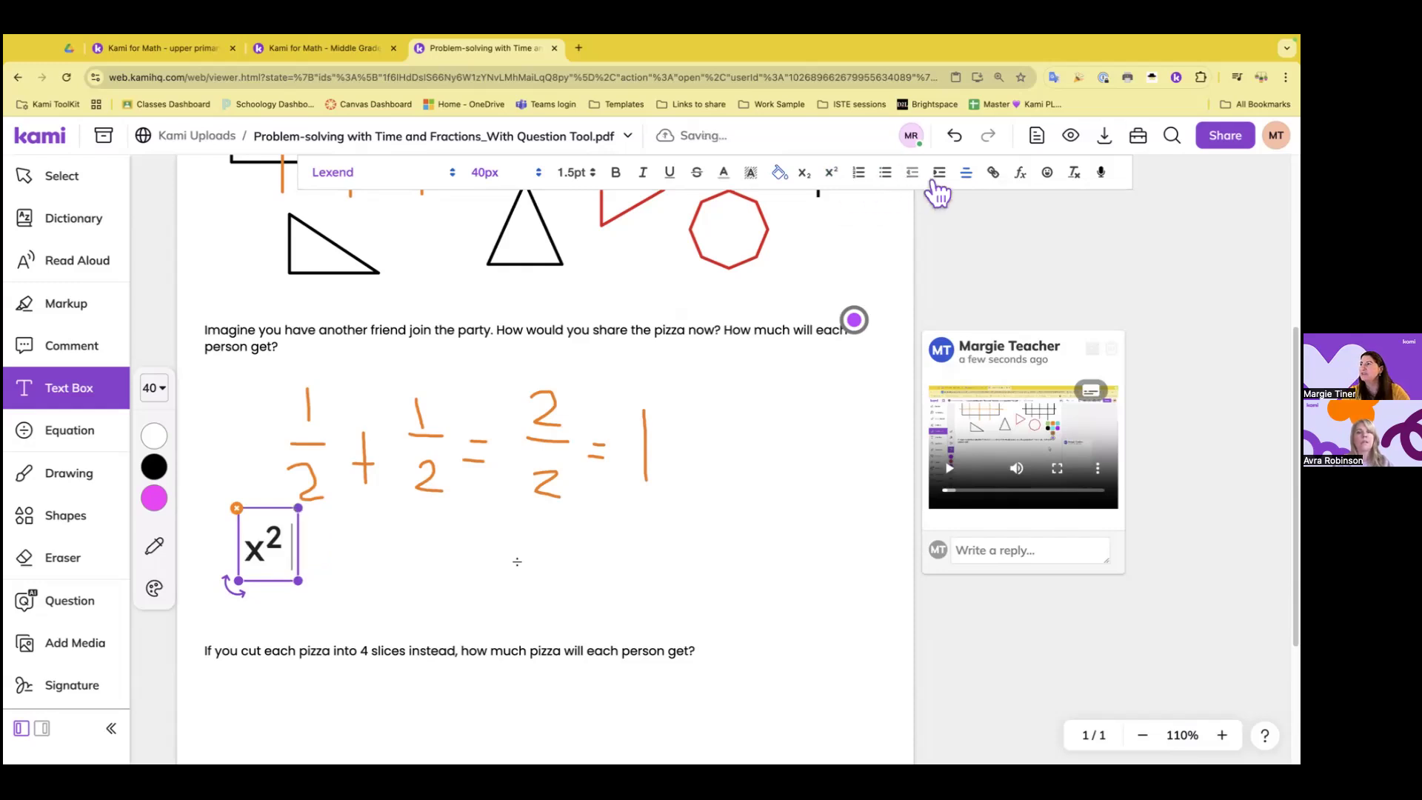
# Insert a greater-than math symbol as a formula after x² in the text box
pyautogui.click(1021, 176)
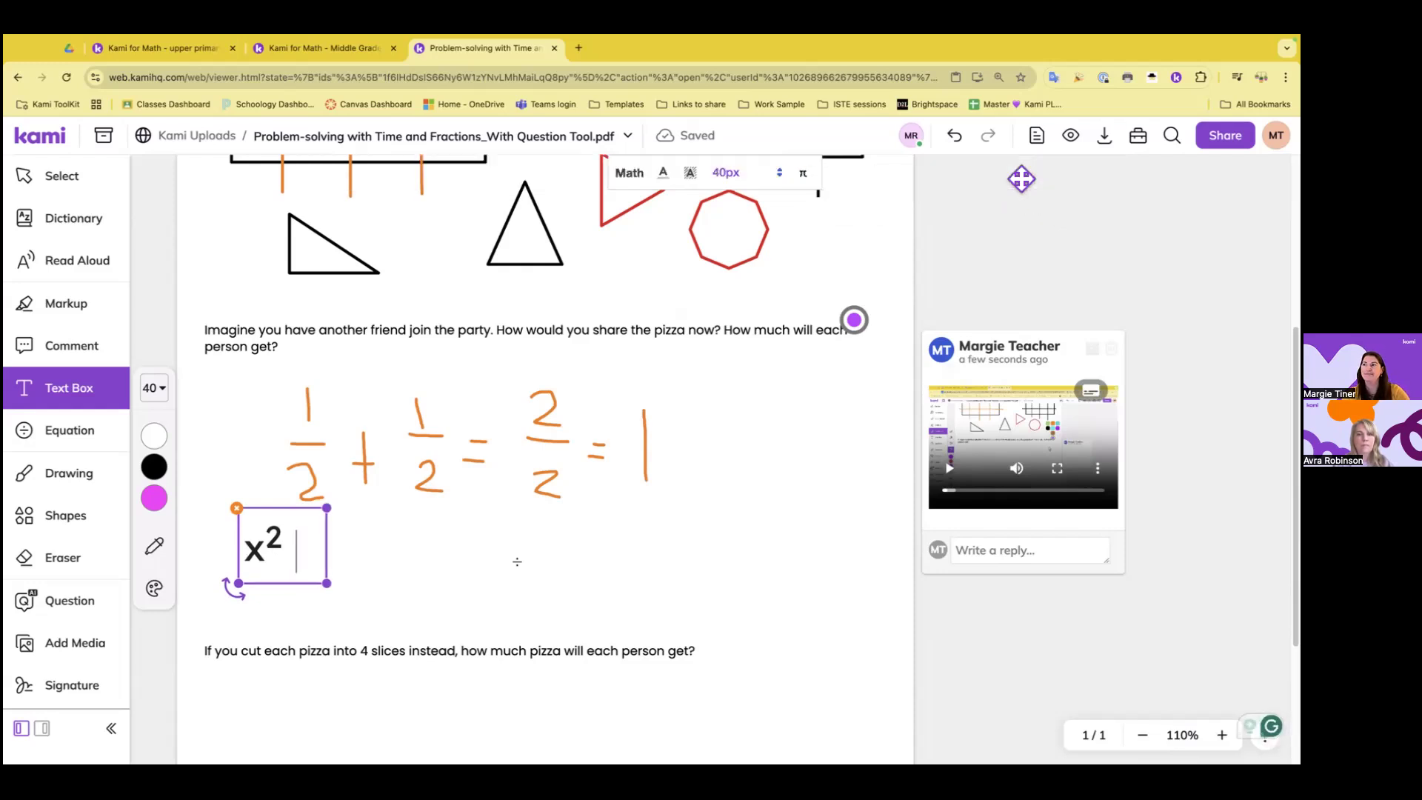
pyautogui.click(804, 176)
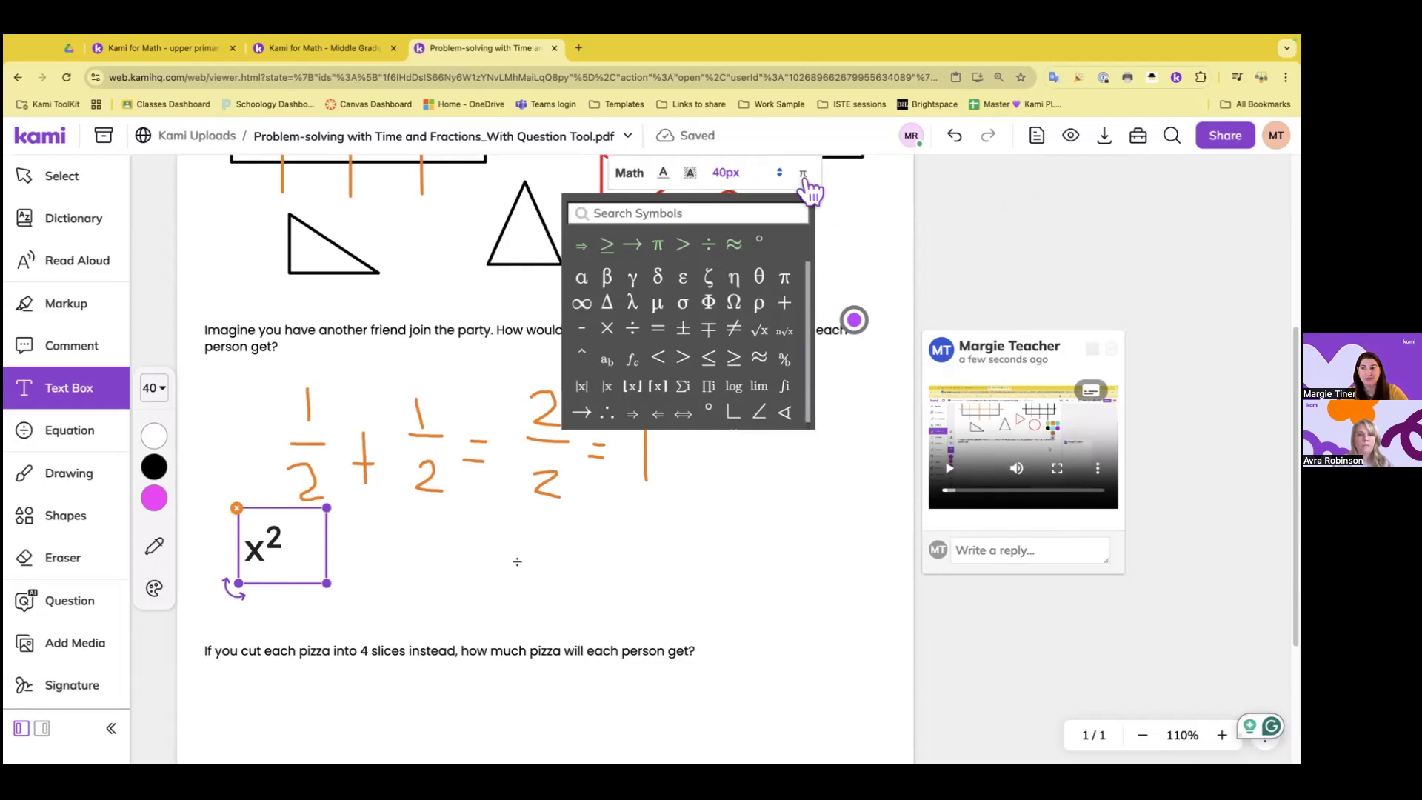
pyautogui.click(683, 359)
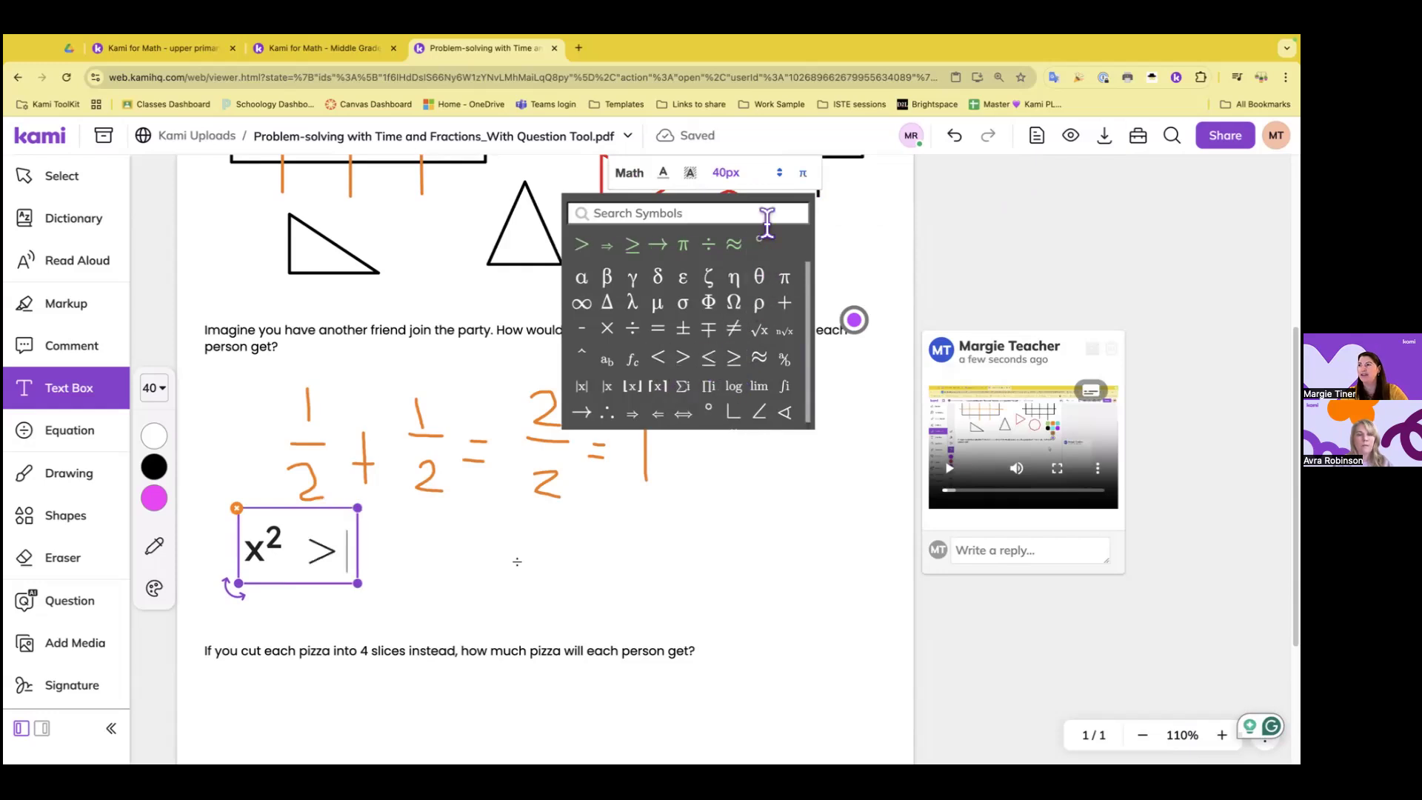
pyautogui.click(811, 183)
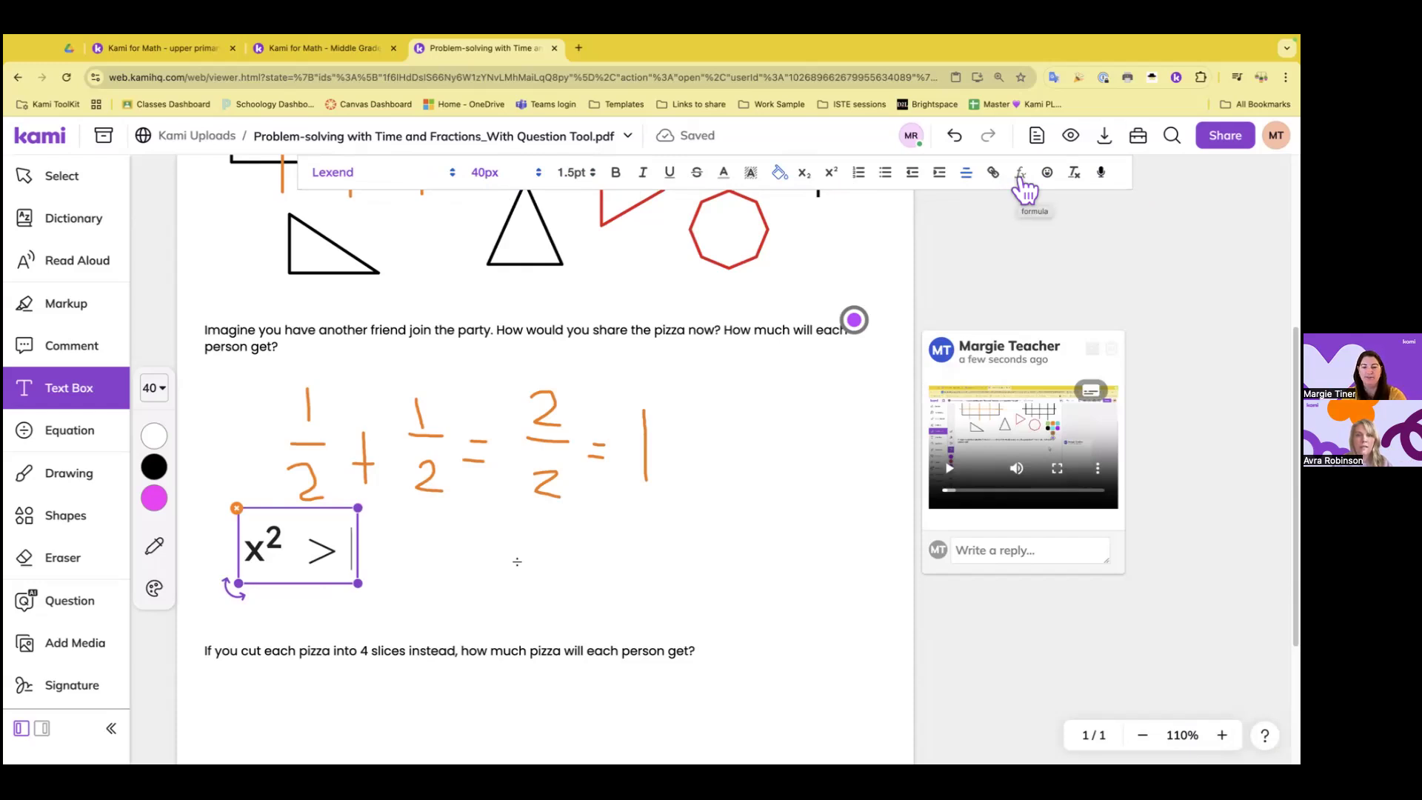
pyautogui.write('1/2')
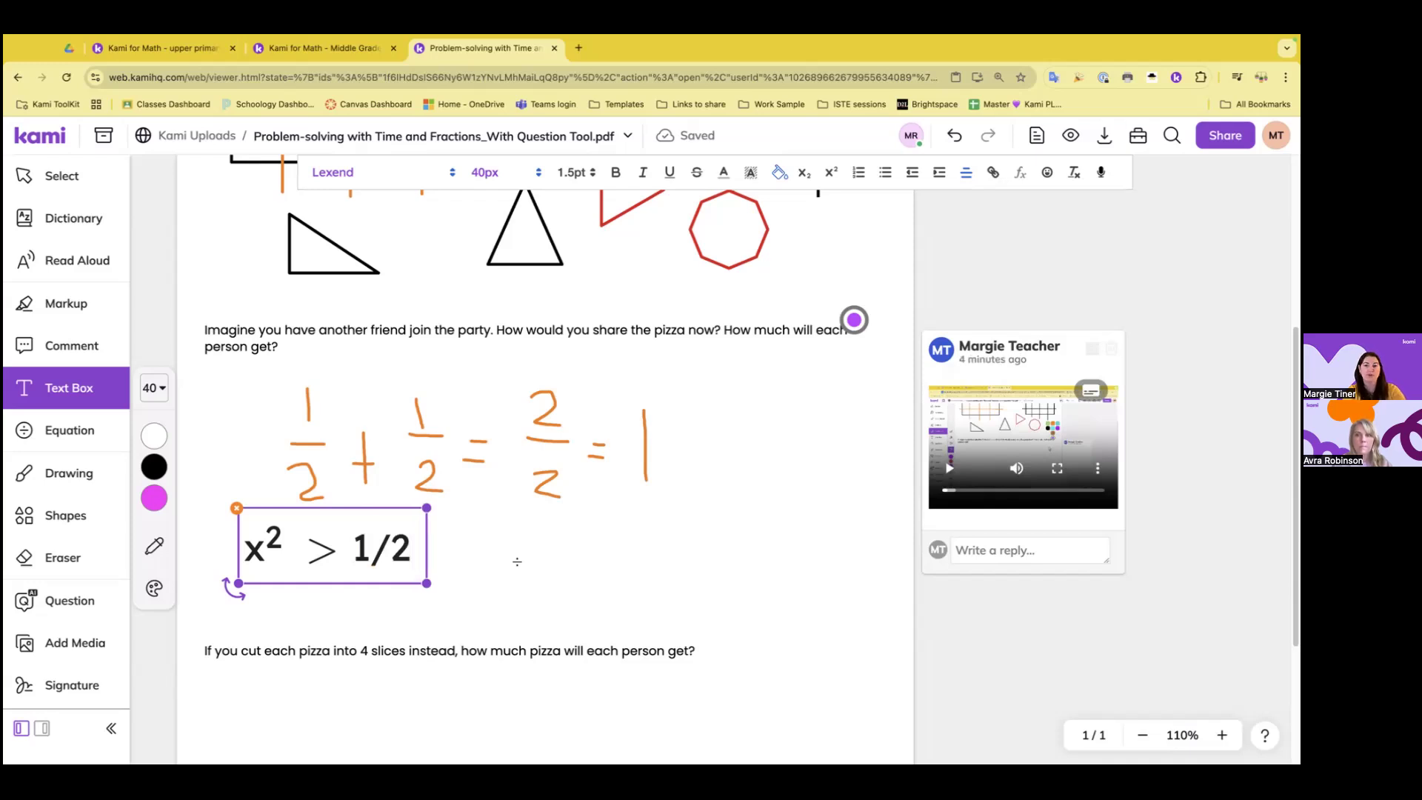
pyautogui.press('BackSpace')
pyautogui.press('BackSpace')
pyautogui.press('BackSpace')
pyautogui.press('BackSpace')
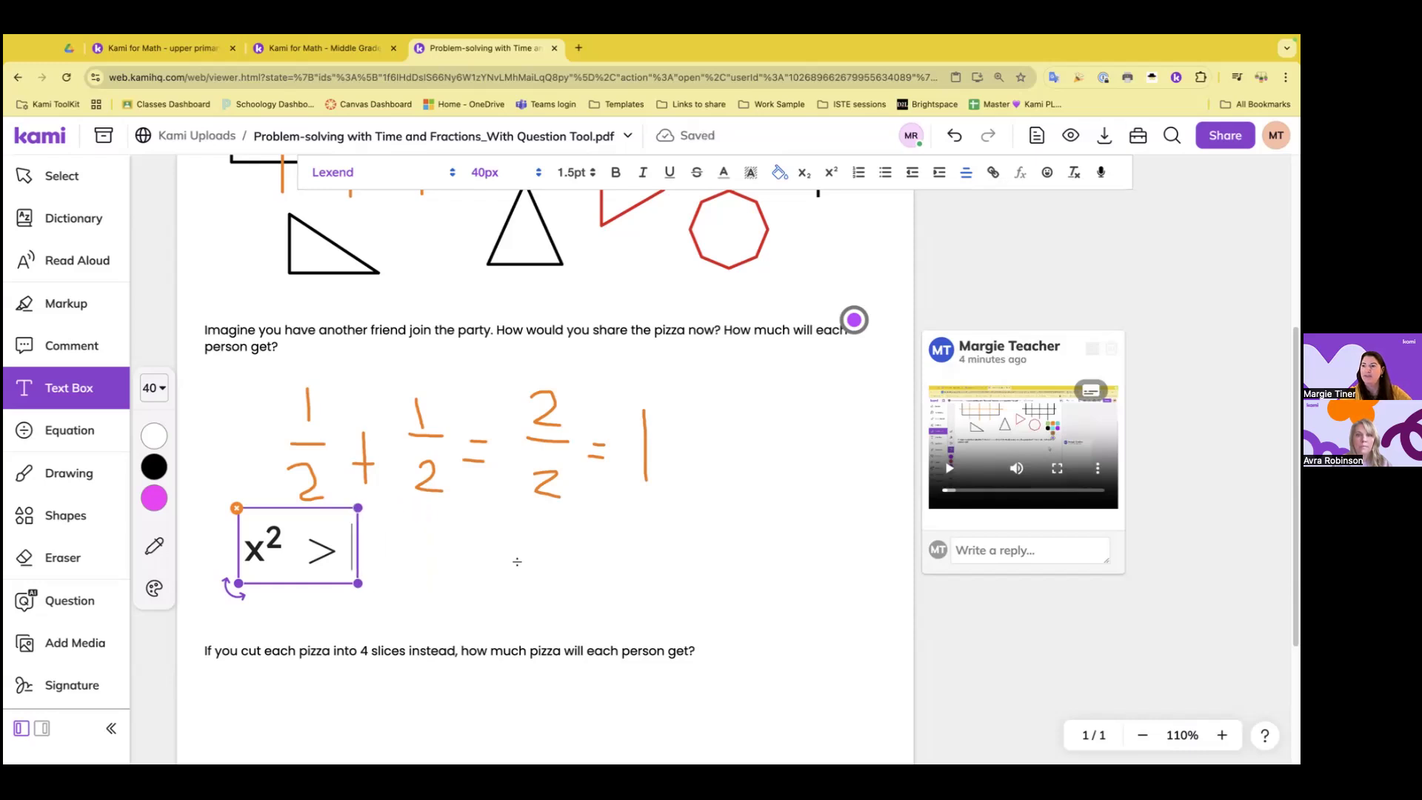
# Add 1/2 as a stacked formula fraction after the greater-than sign and finish editing the text box
pyautogui.click(1021, 175)
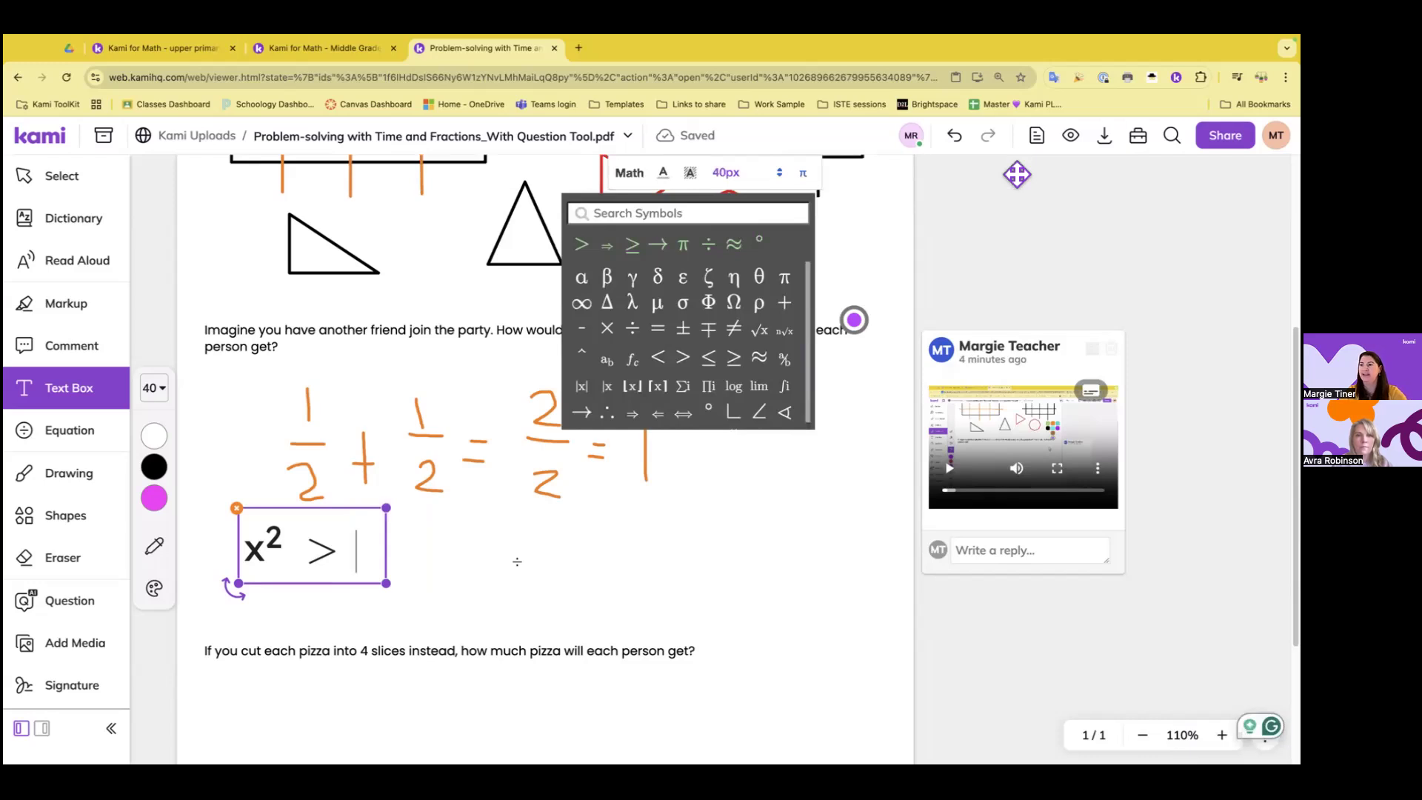
pyautogui.write('1/2')
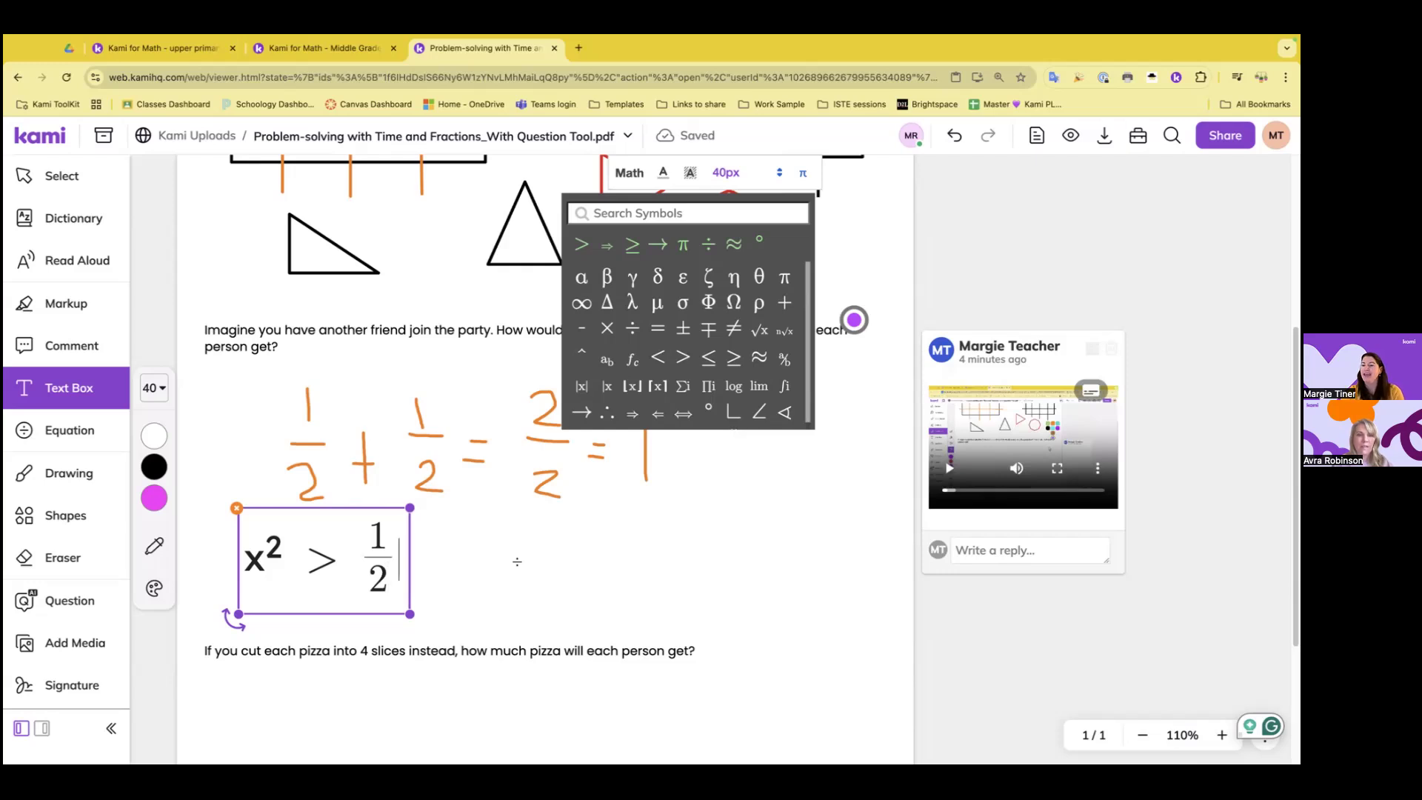
pyautogui.press('Right')
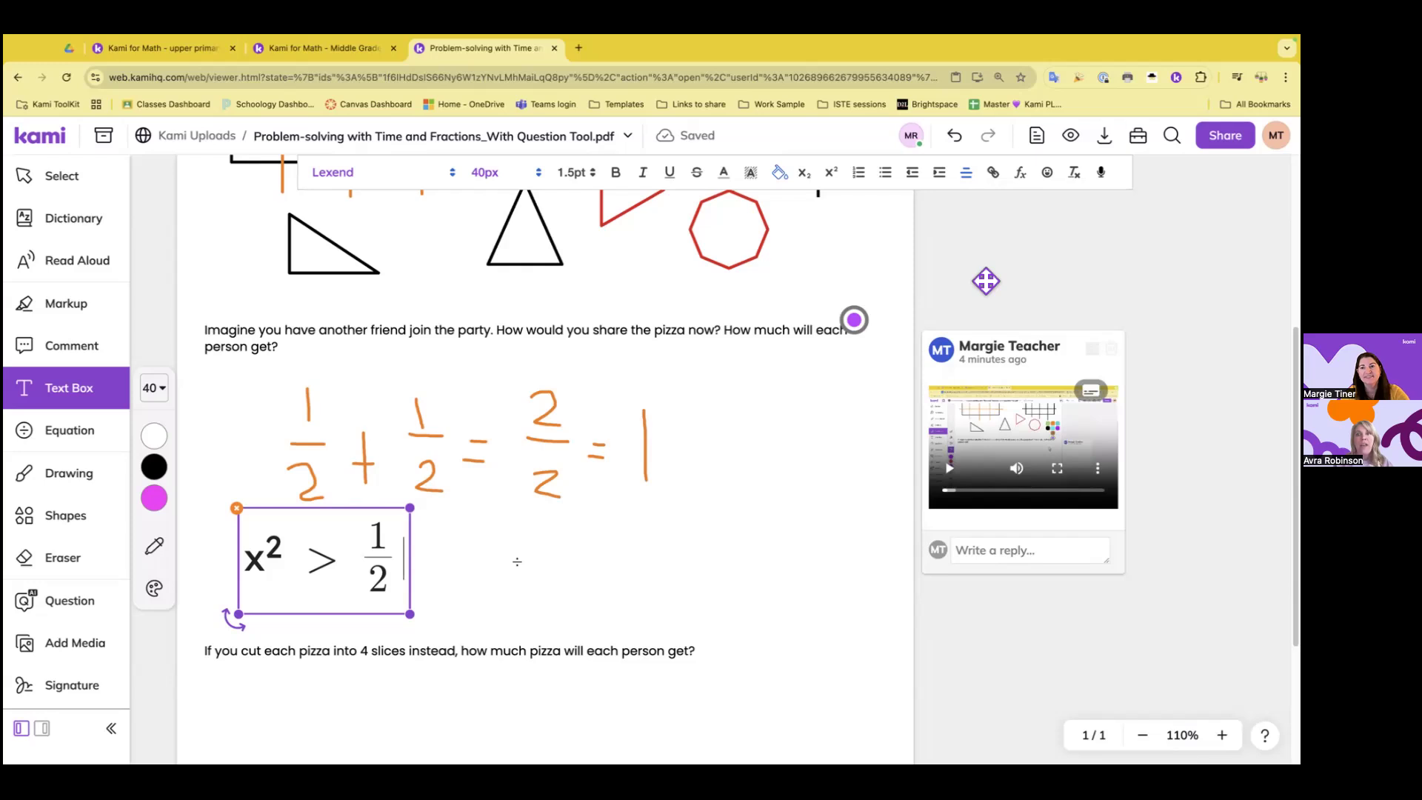
pyautogui.click(488, 592)
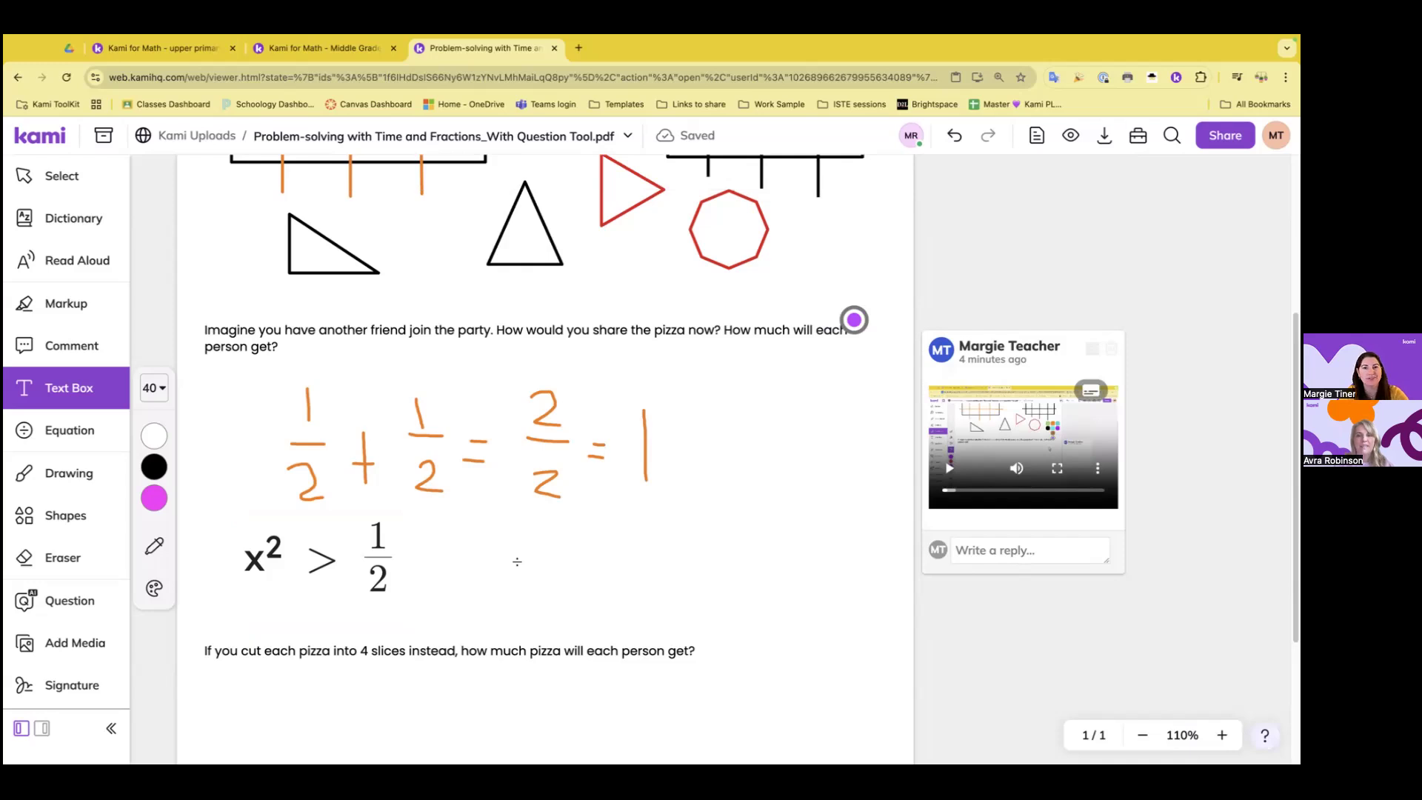
# Open the free training booking page from the help options and view its area selection form
pyautogui.click(1265, 735)
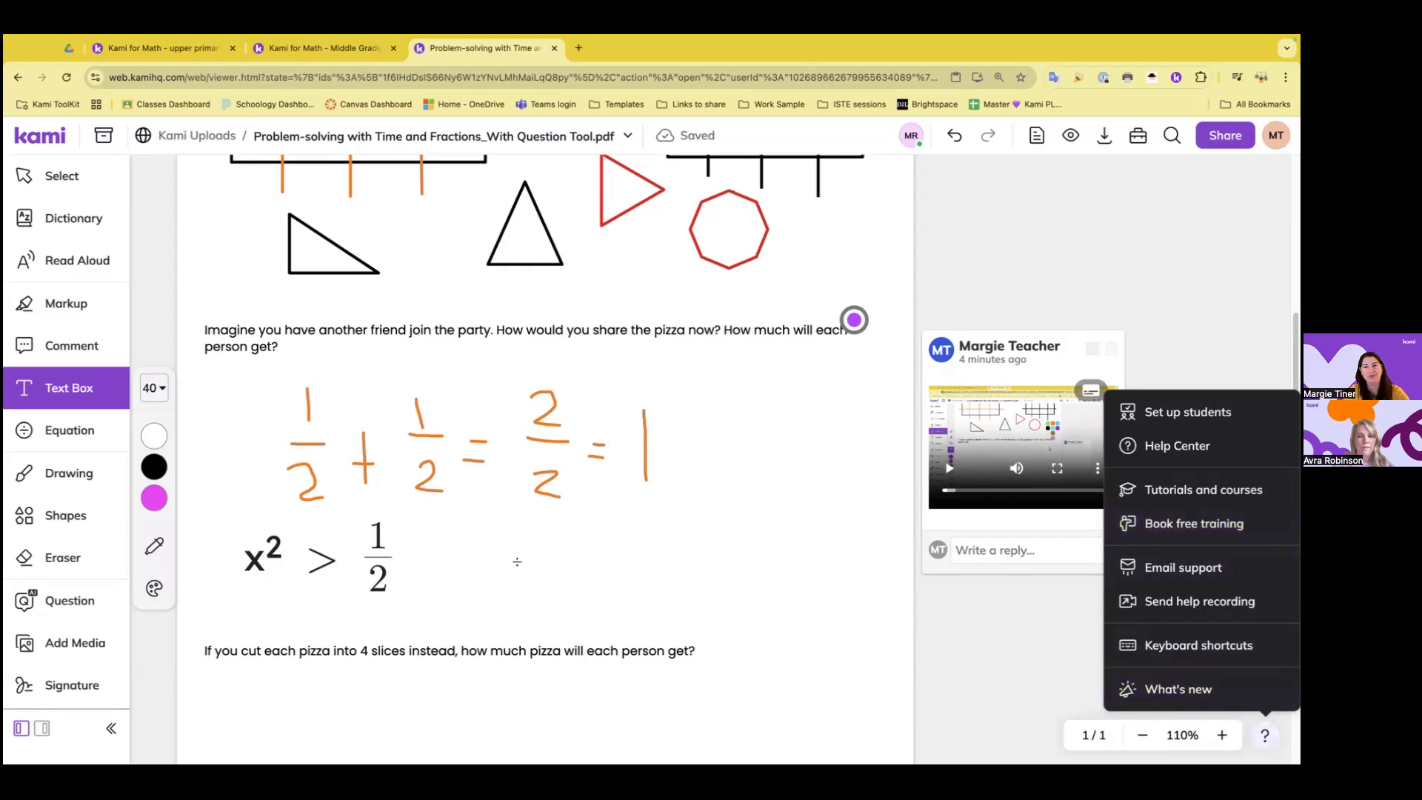
pyautogui.click(1194, 523)
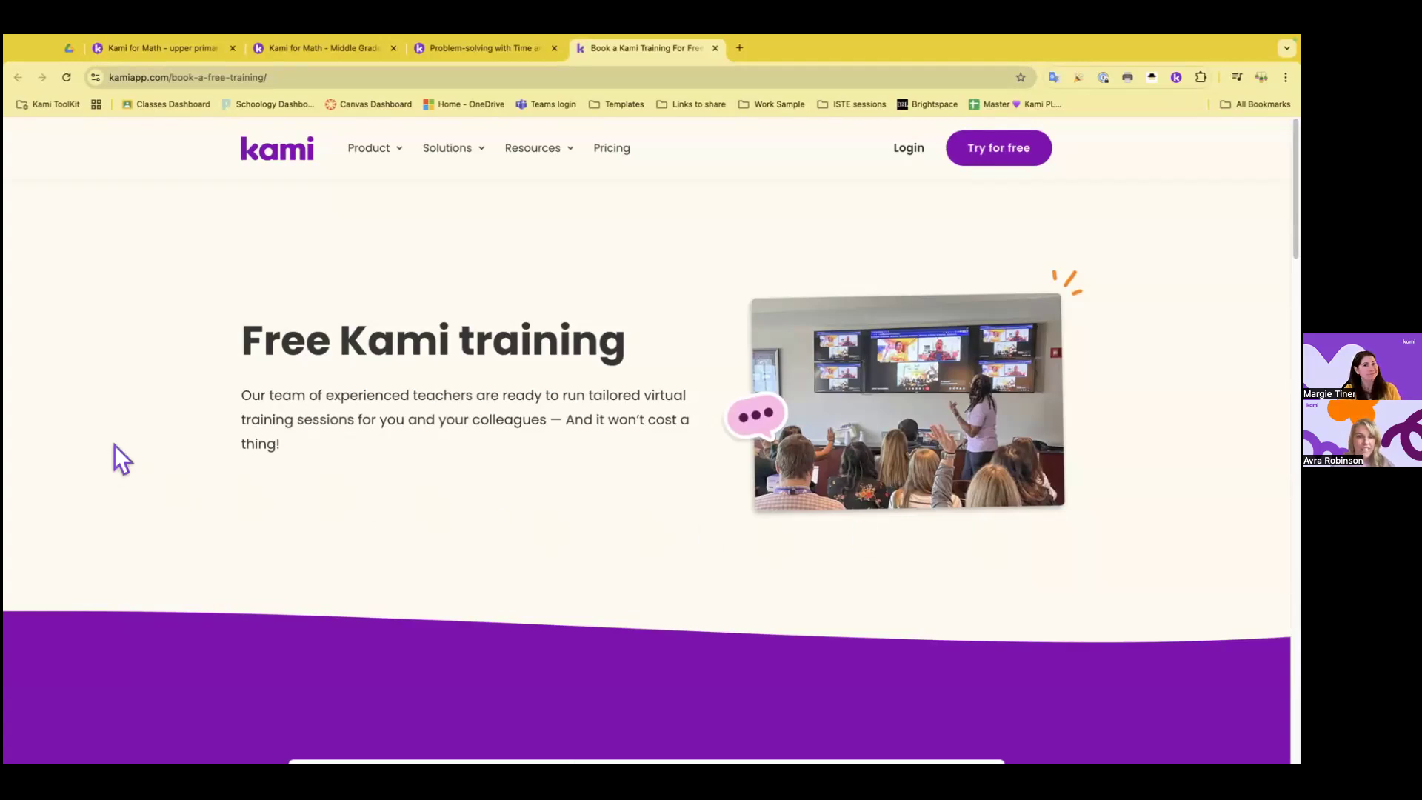
pyautogui.scroll(-3, 114, 445)
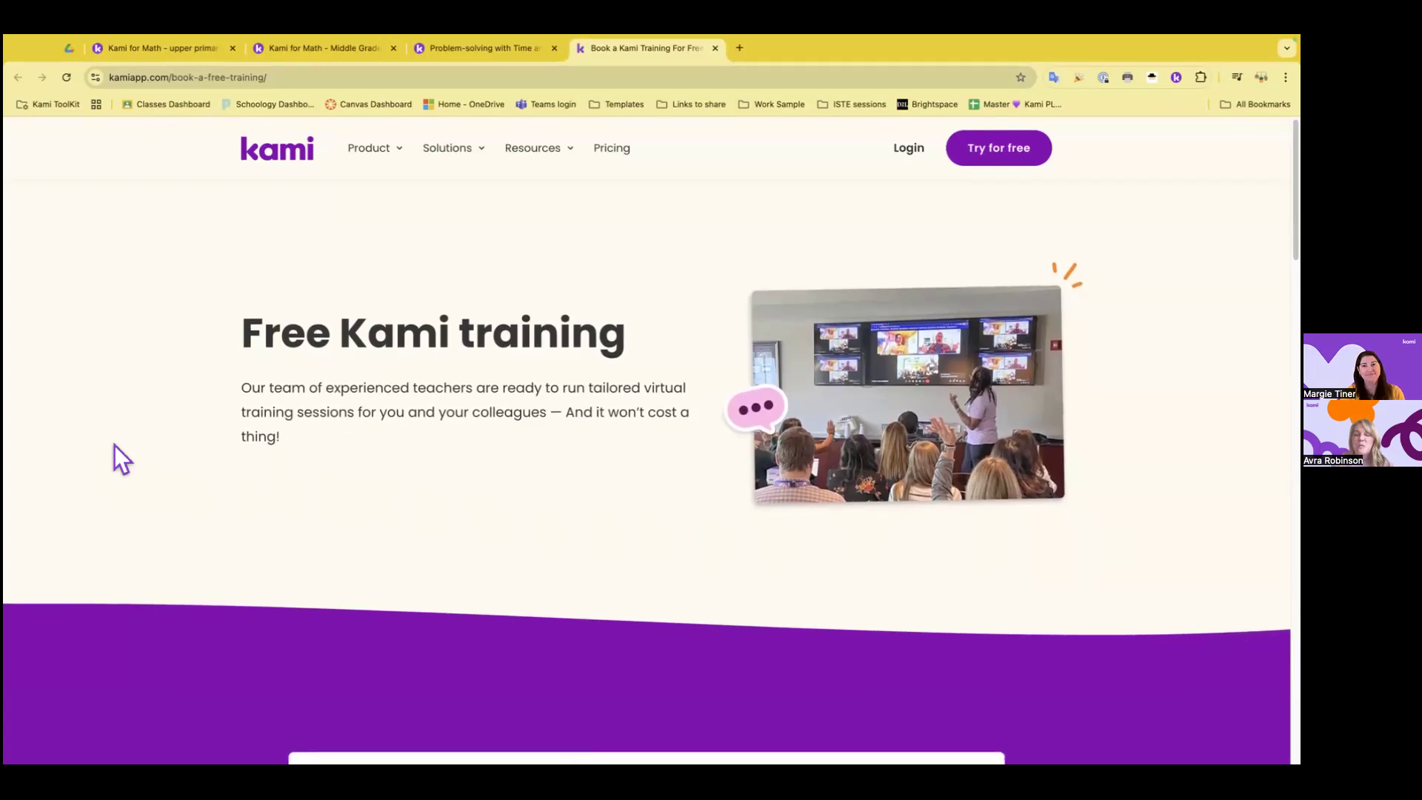
pyautogui.scroll(-5, 148, 449)
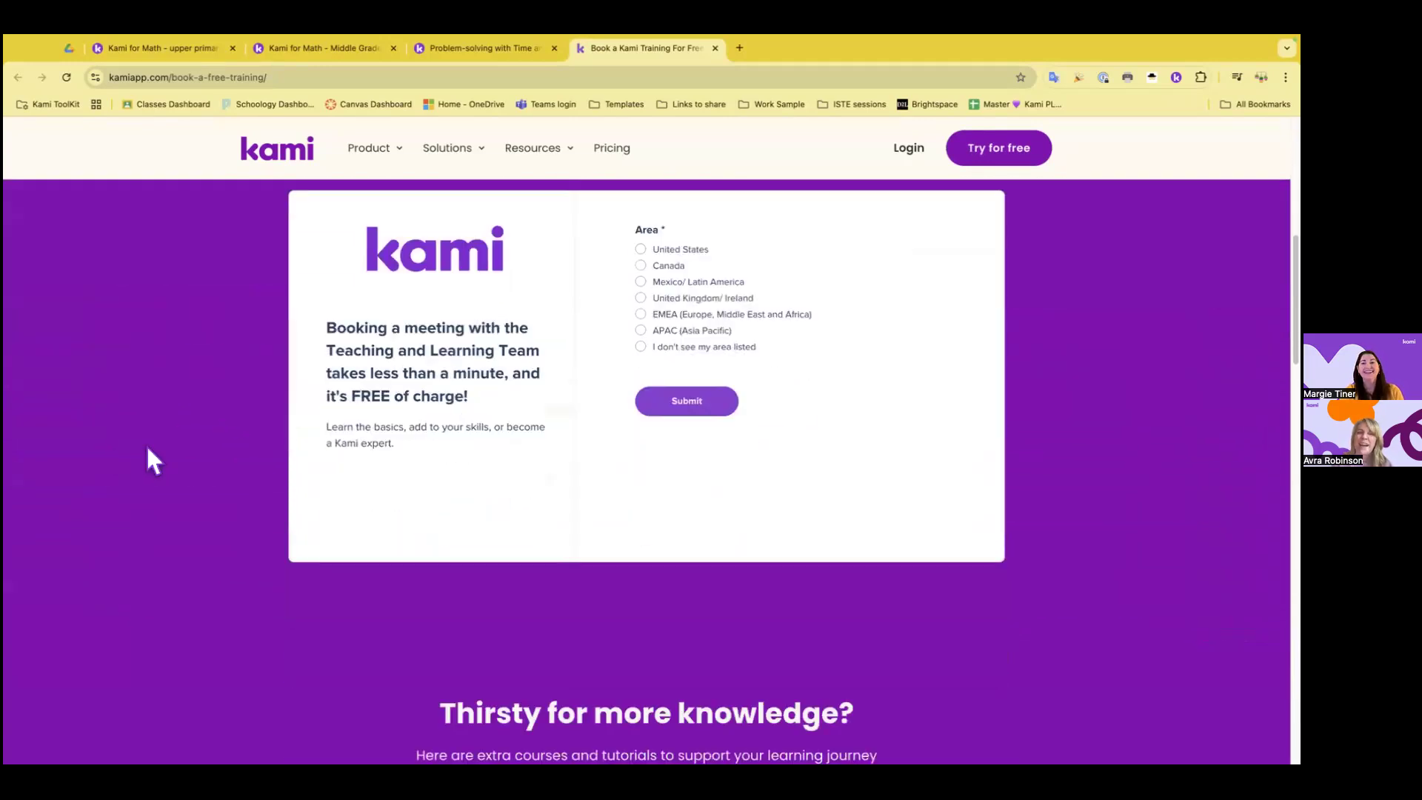